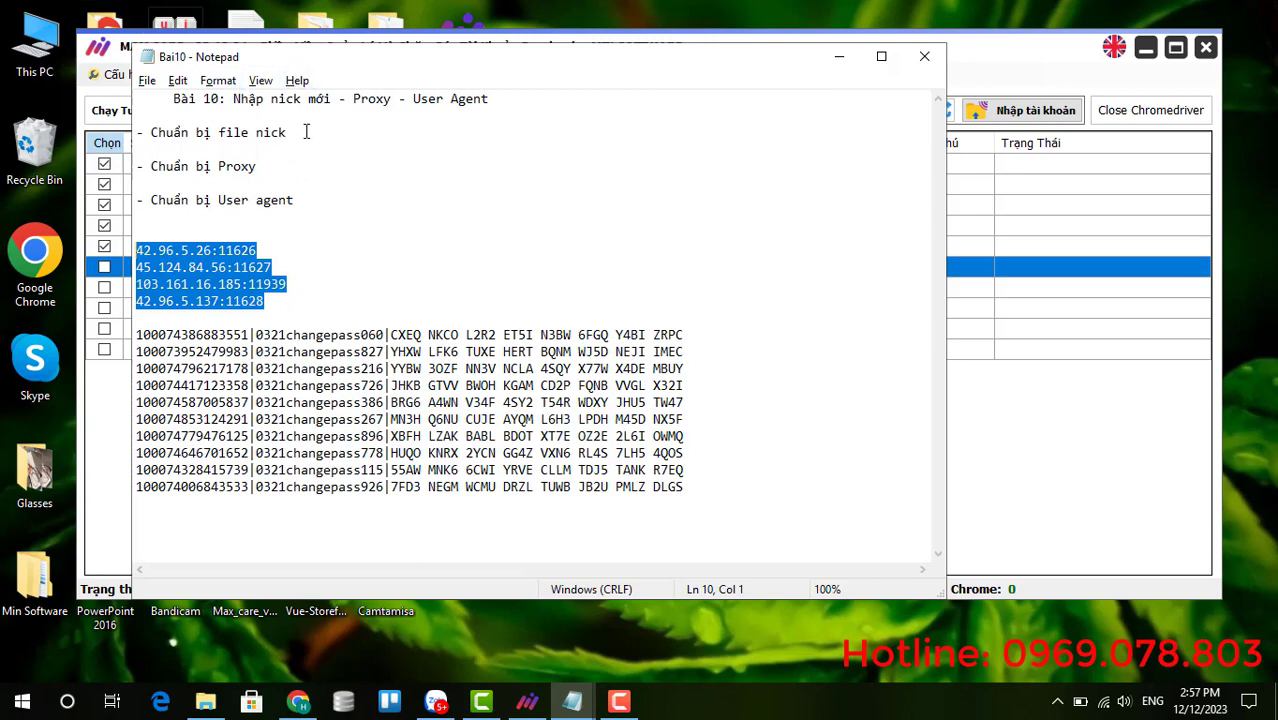
left_click_drag(305, 132, 157, 131)
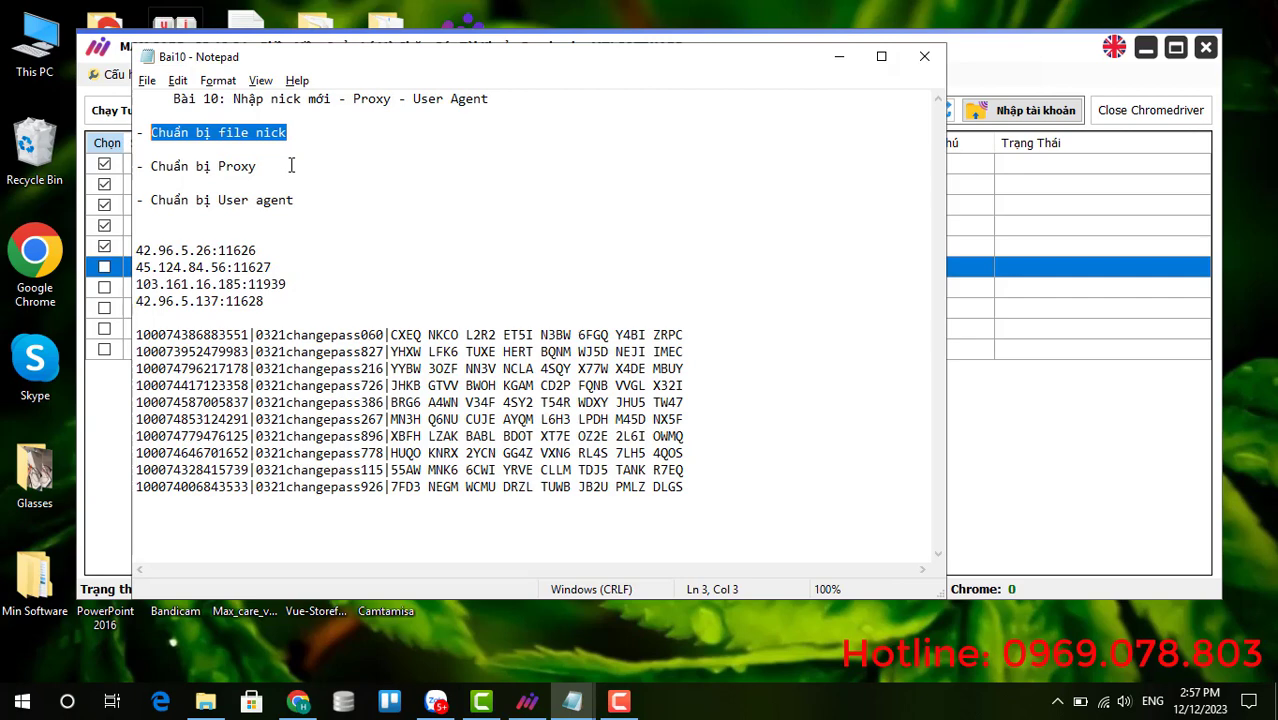
left_click_drag(296, 201, 151, 201)
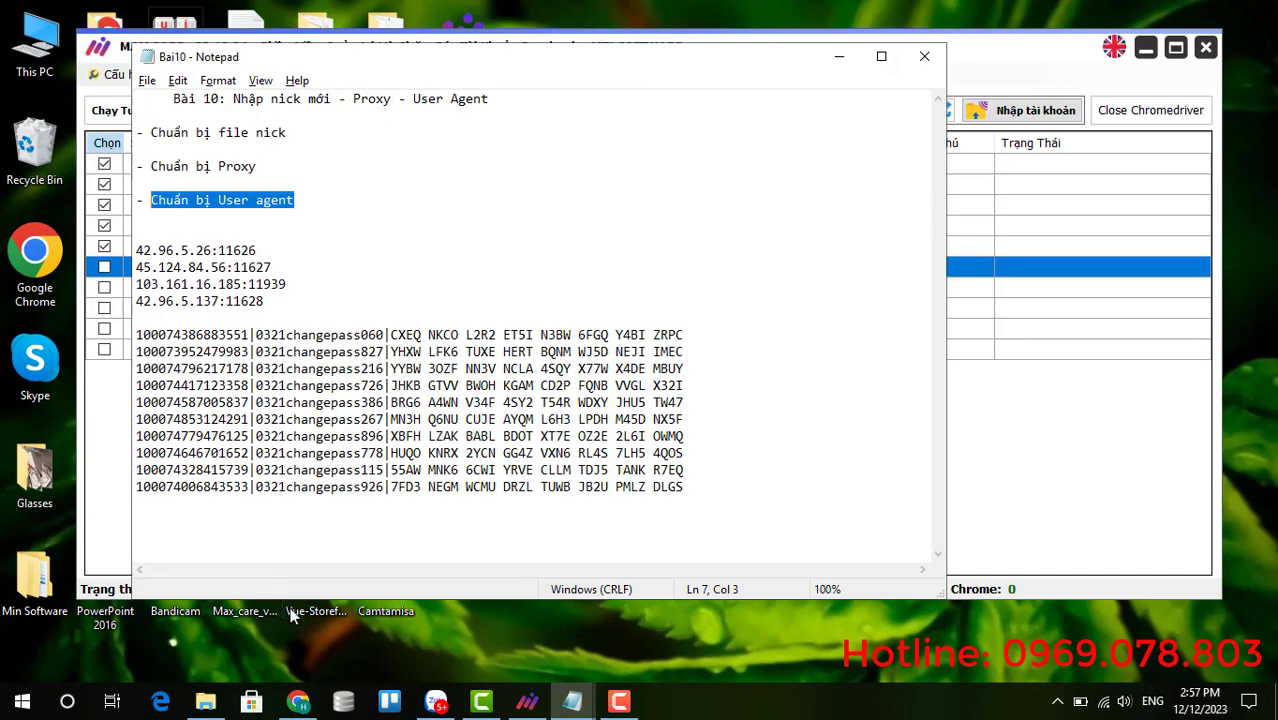
Switch to Chrome and open the developer tools' Network conditions on the new tab page
left_click(298, 701)
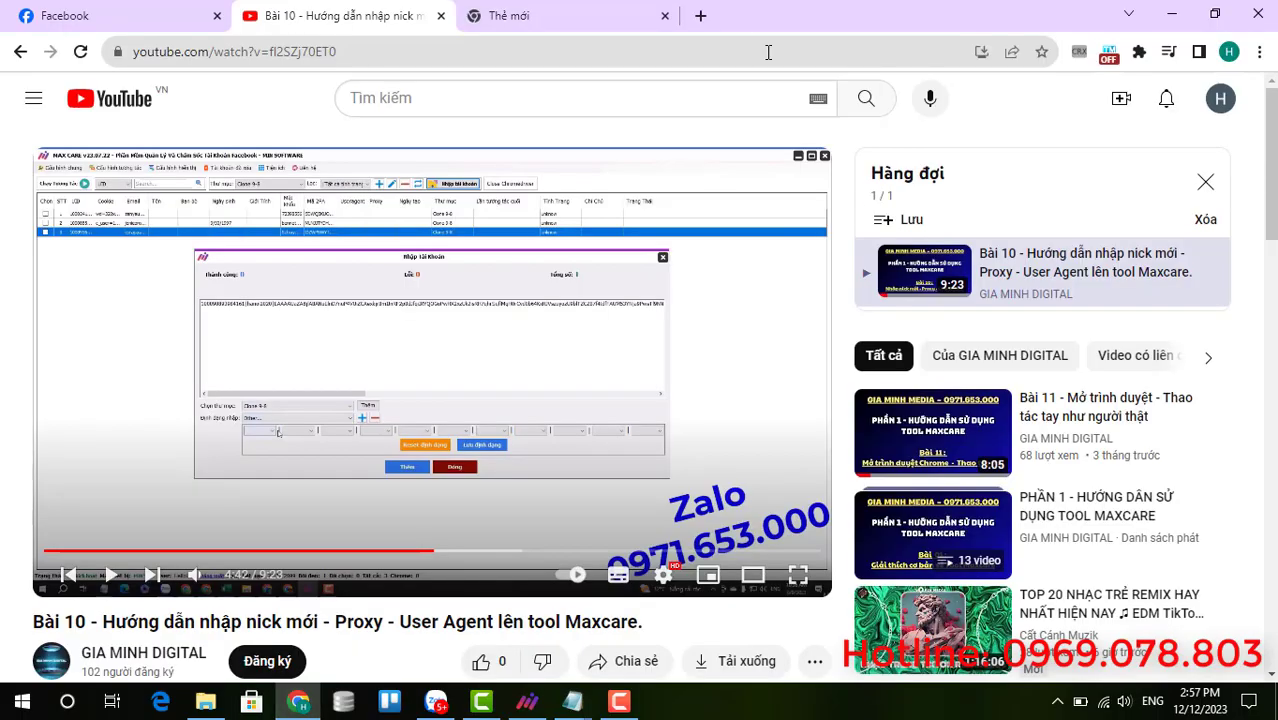
left_click(630, 14)
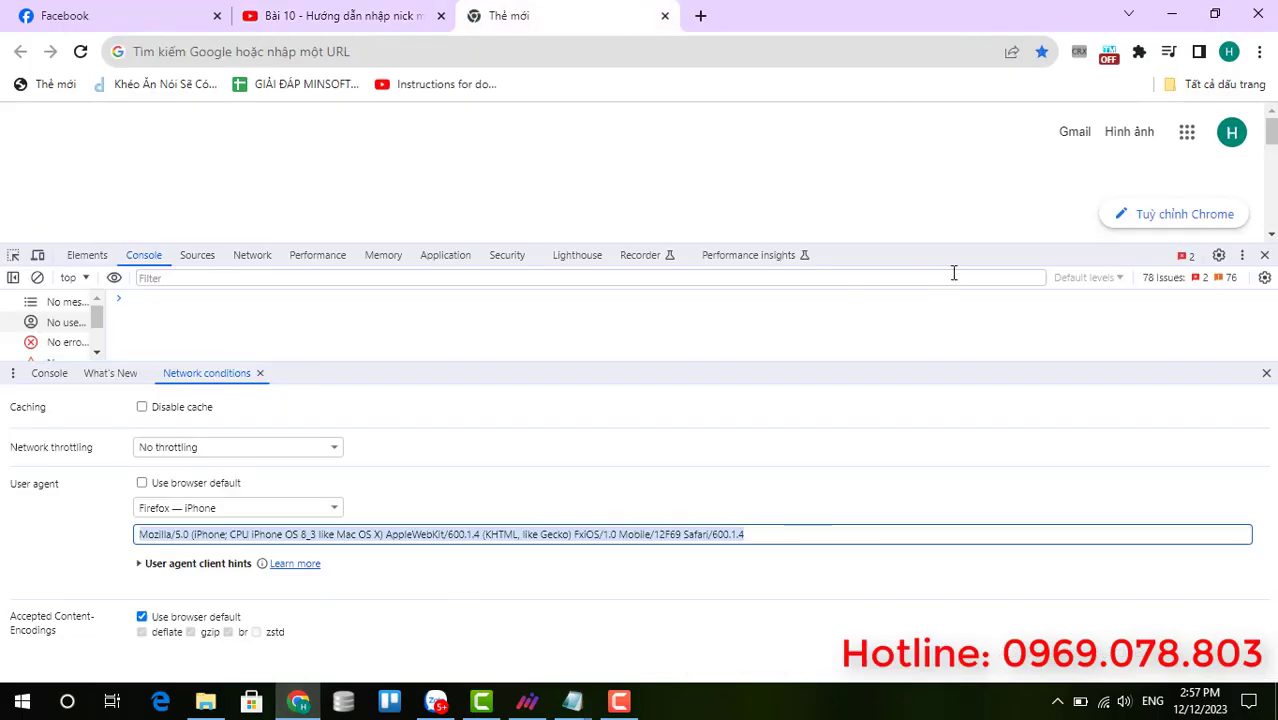
left_click(1263, 256)
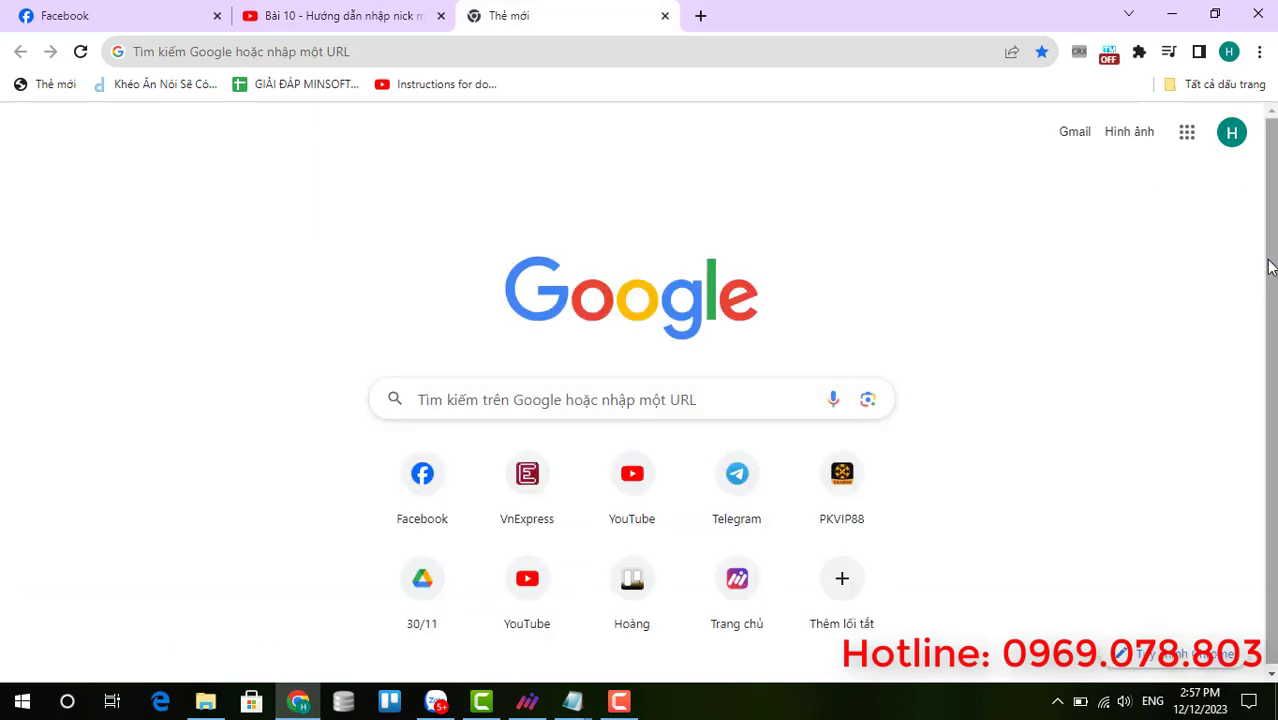
key("ctrl+shift+i")
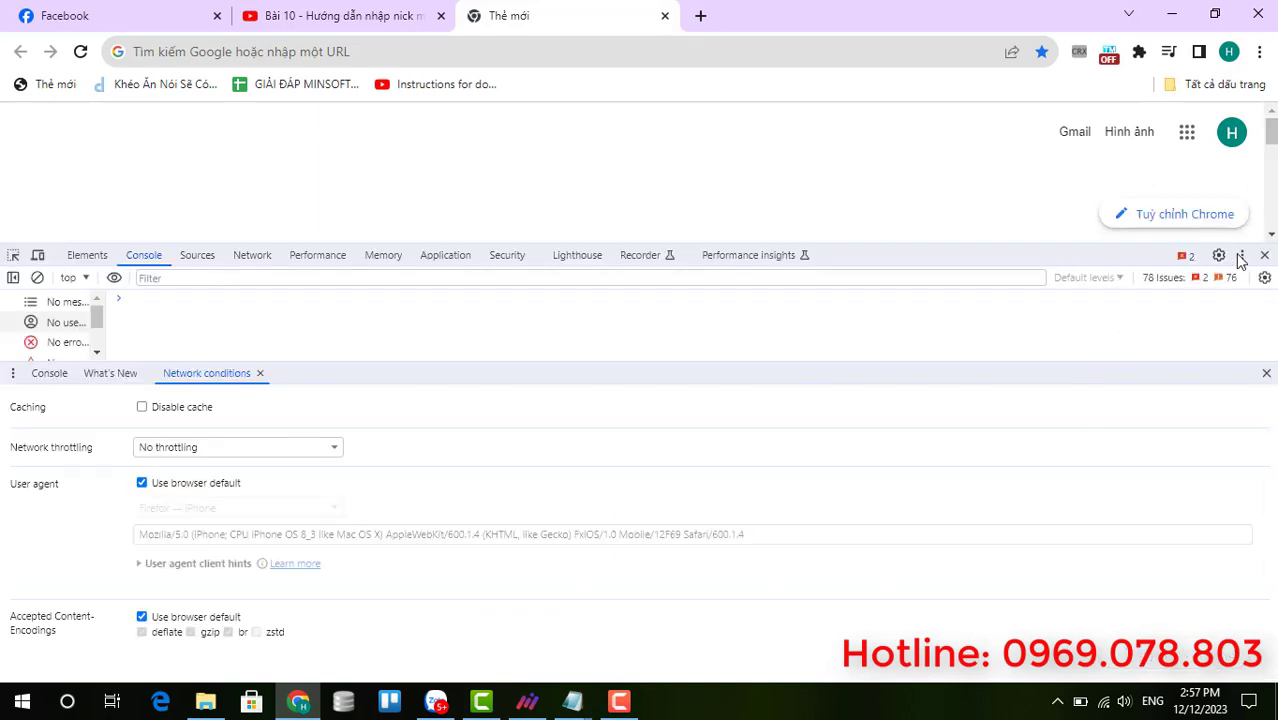
left_click(1241, 256)
mouse_move(1150, 392)
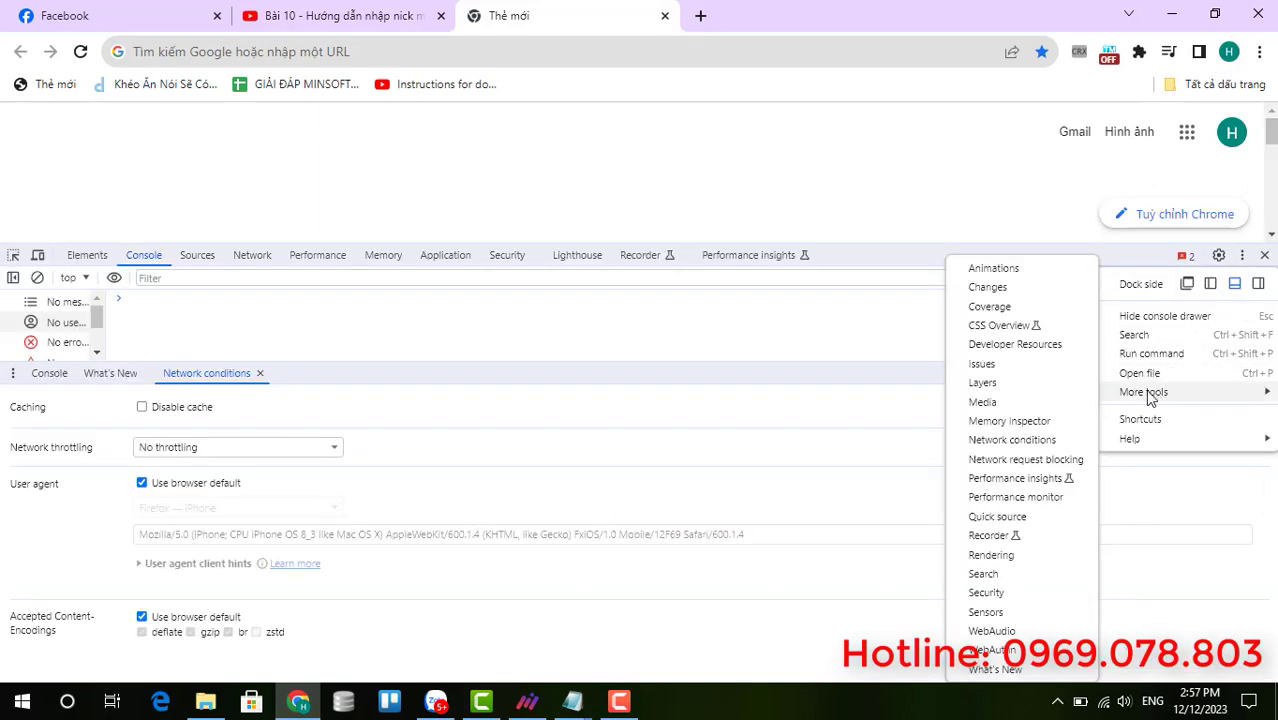
left_click(1024, 438)
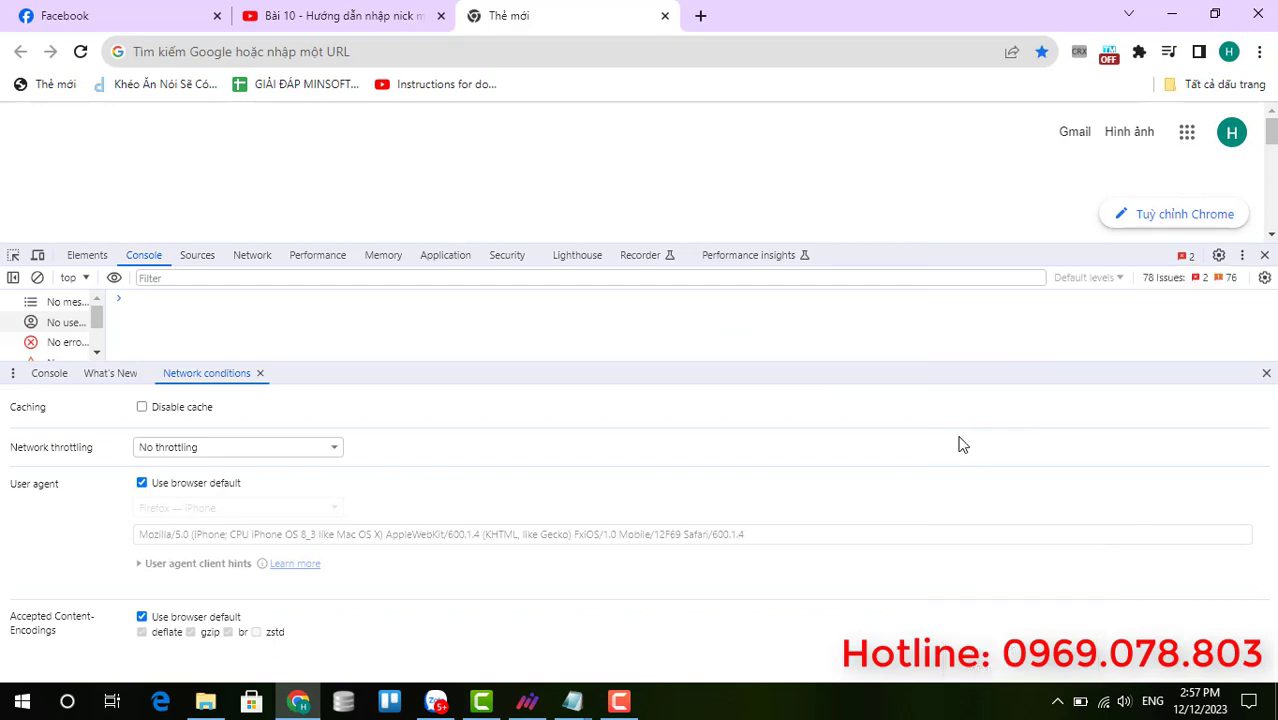
Turn off the browser default user agent, look through the preset user agents, and minimize Chrome
left_click(163, 490)
left_click(195, 508)
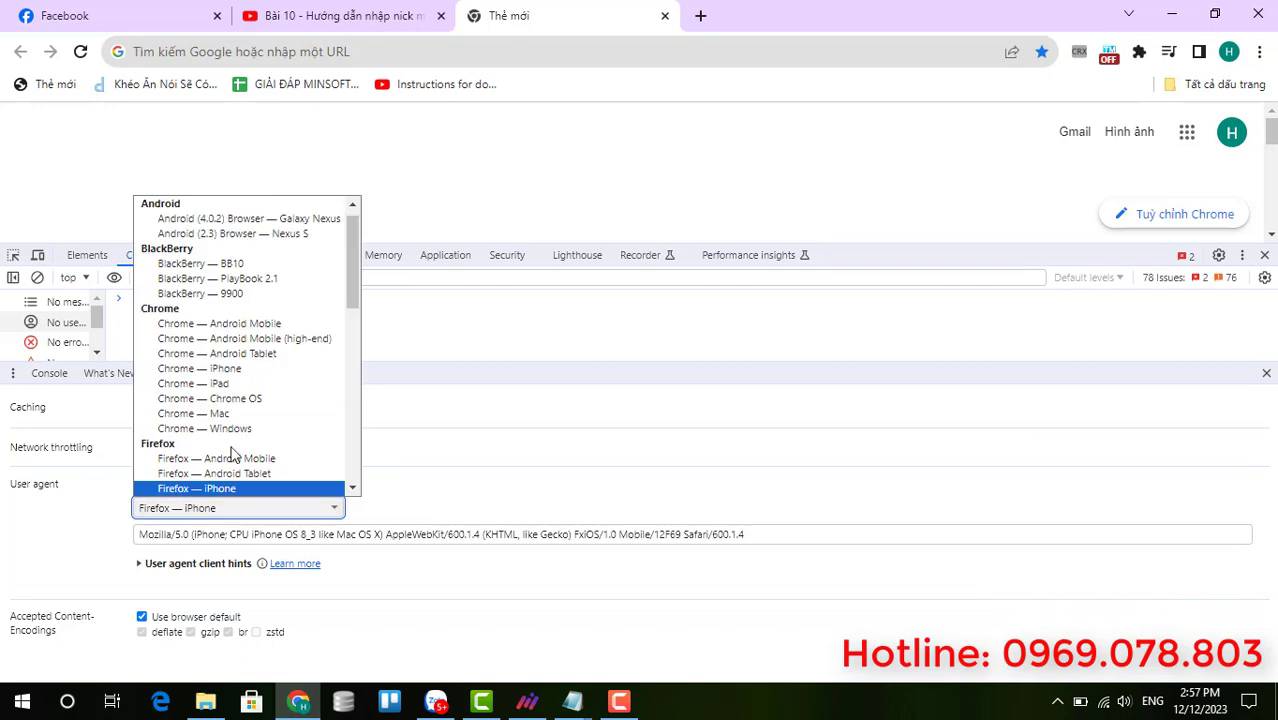
scroll(300, 350, "down", 10)
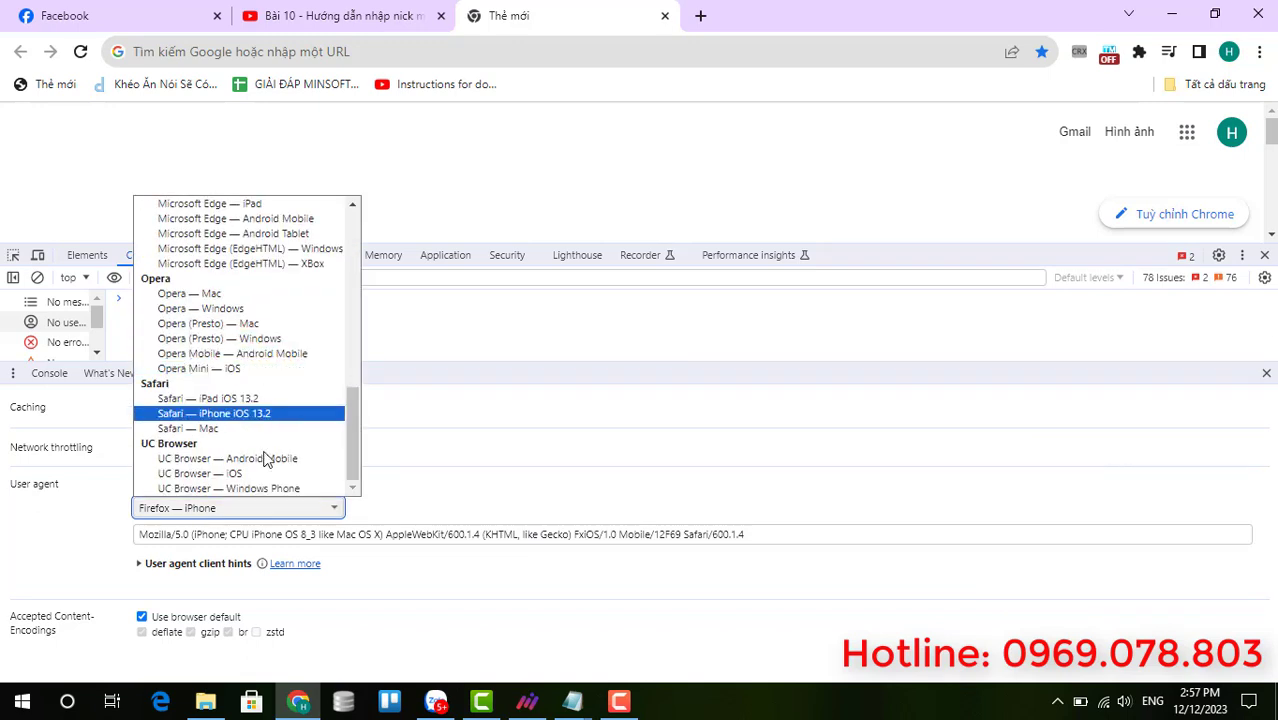
scroll(262, 433, "up", 5)
scroll(262, 433, "up", 4)
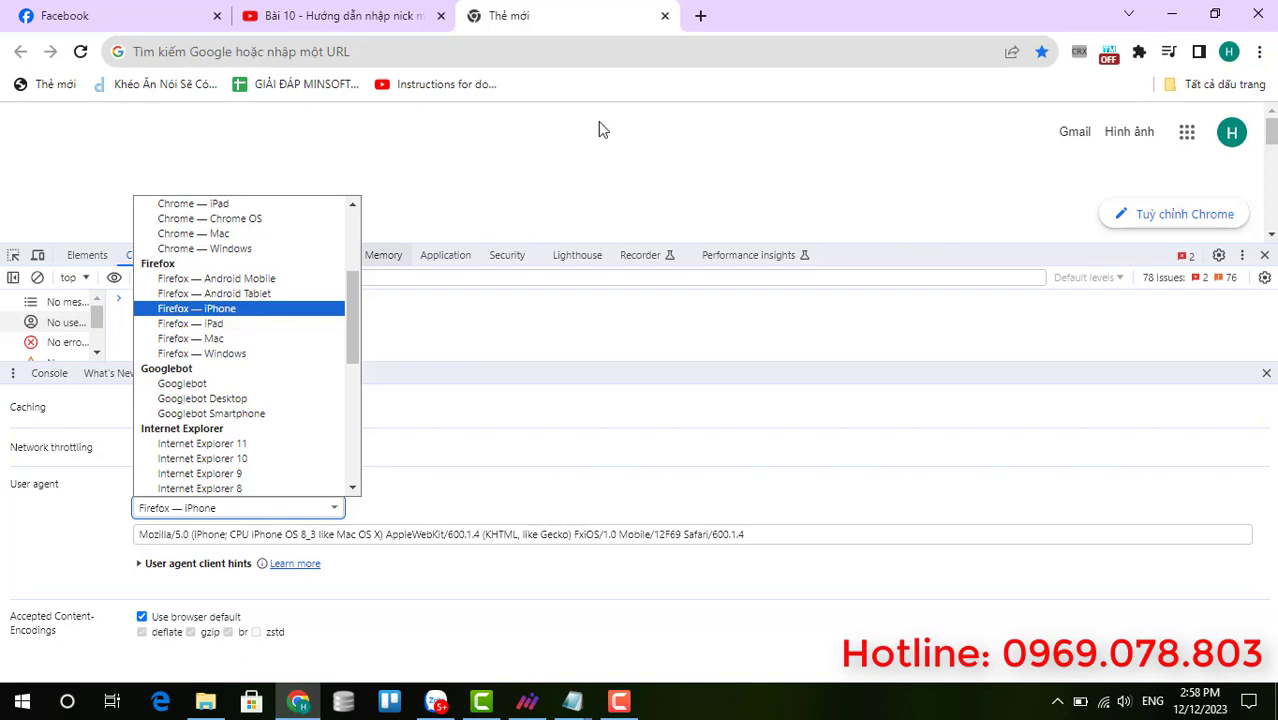
left_click(1164, 22)
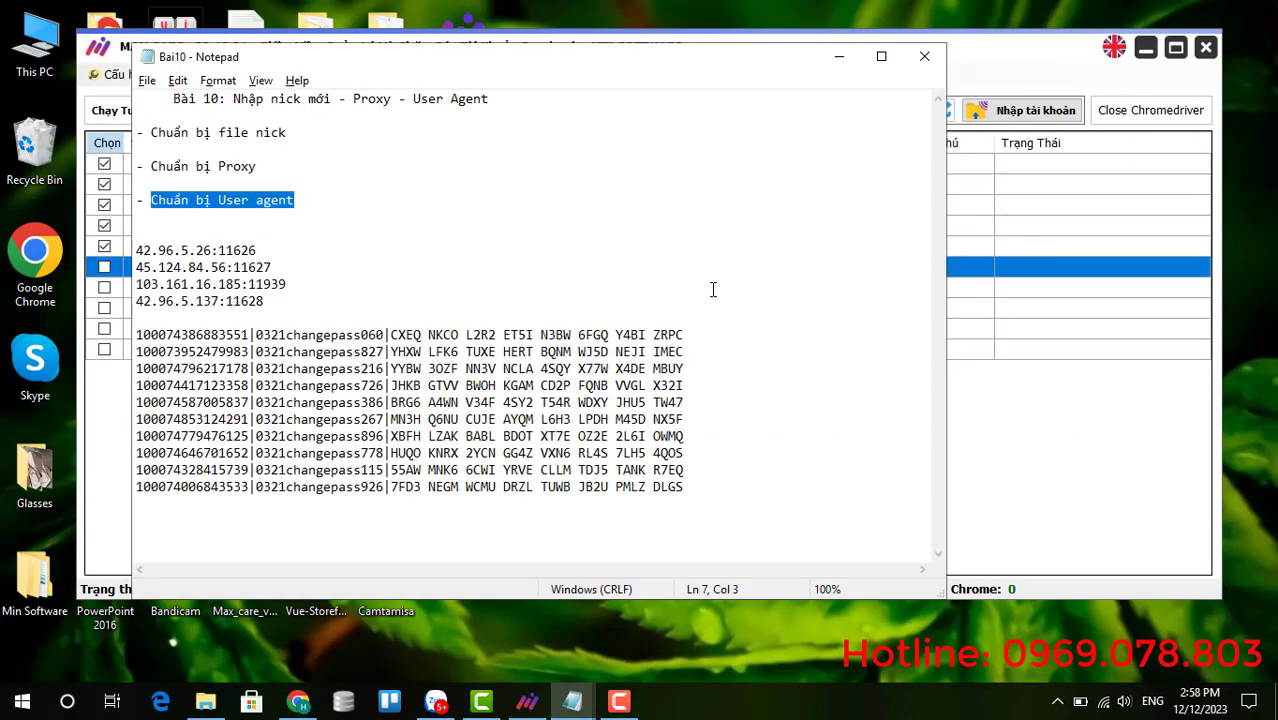
Switch to MAX CARE and add a new account folder named Spam_12/12
left_click(998, 46)
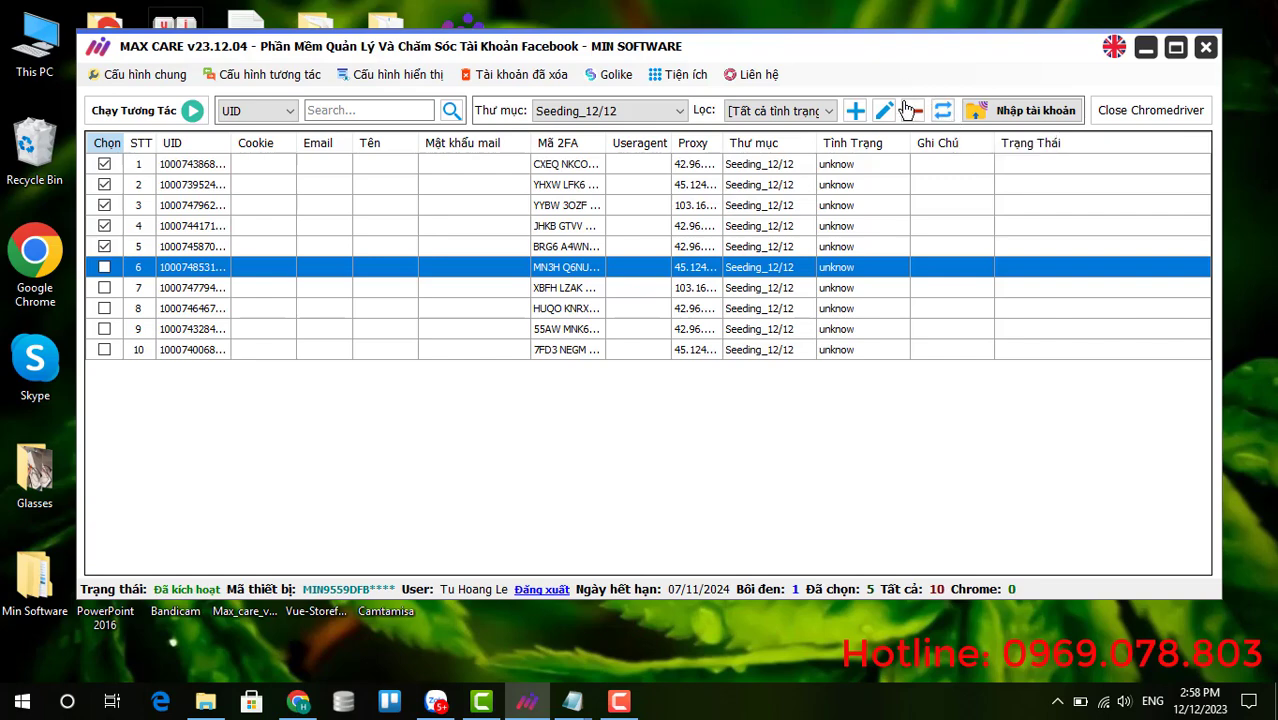
left_click_drag(829, 48, 814, 32)
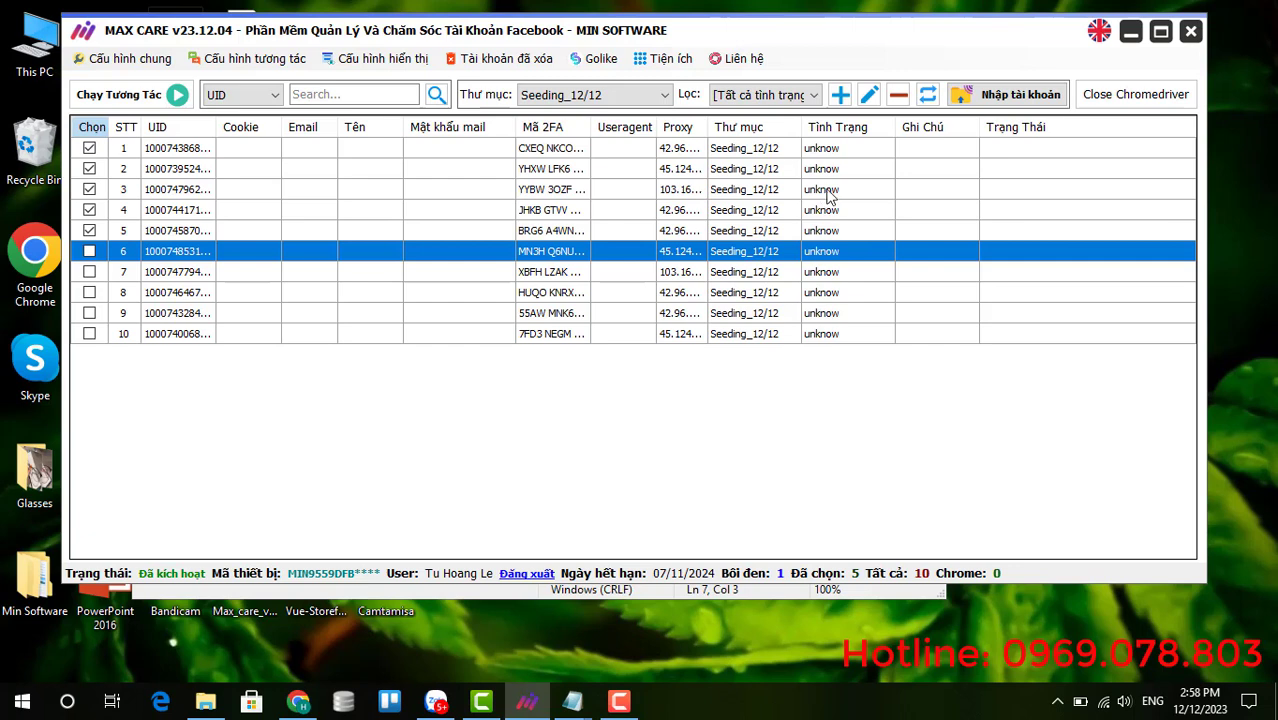
left_click(840, 97)
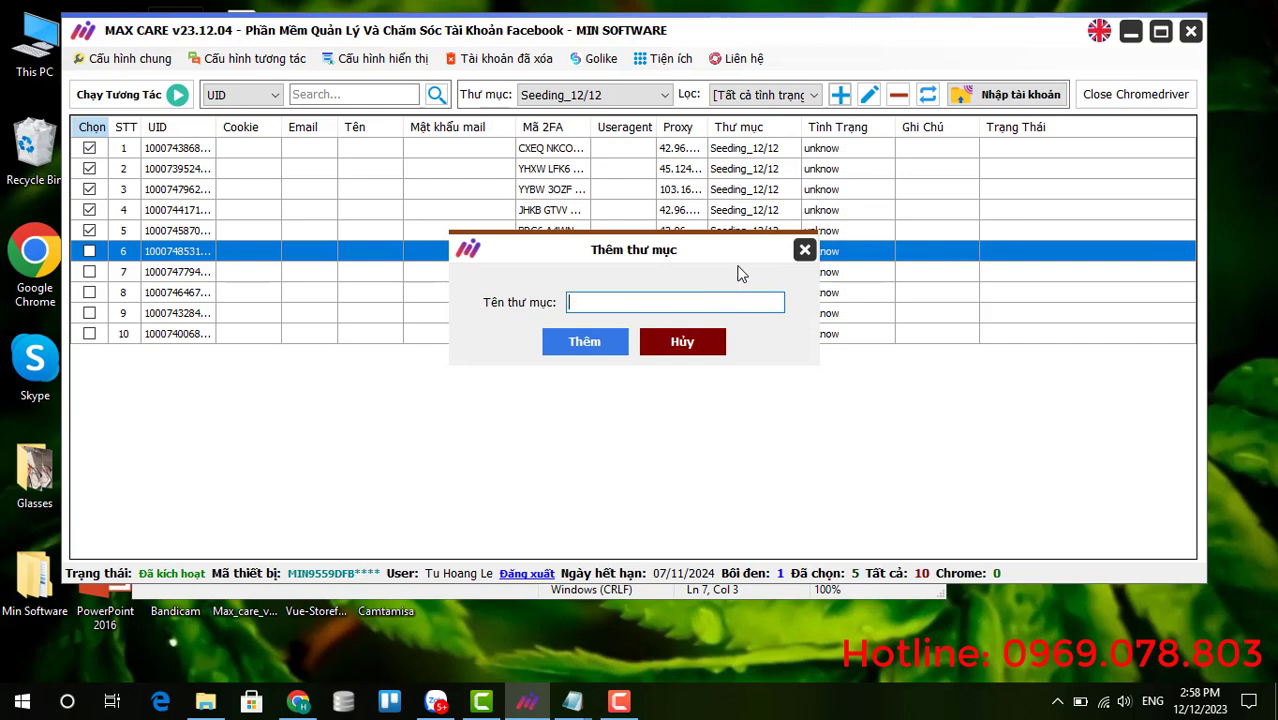
type("Spam_12/12")
left_click(585, 342)
left_click(641, 413)
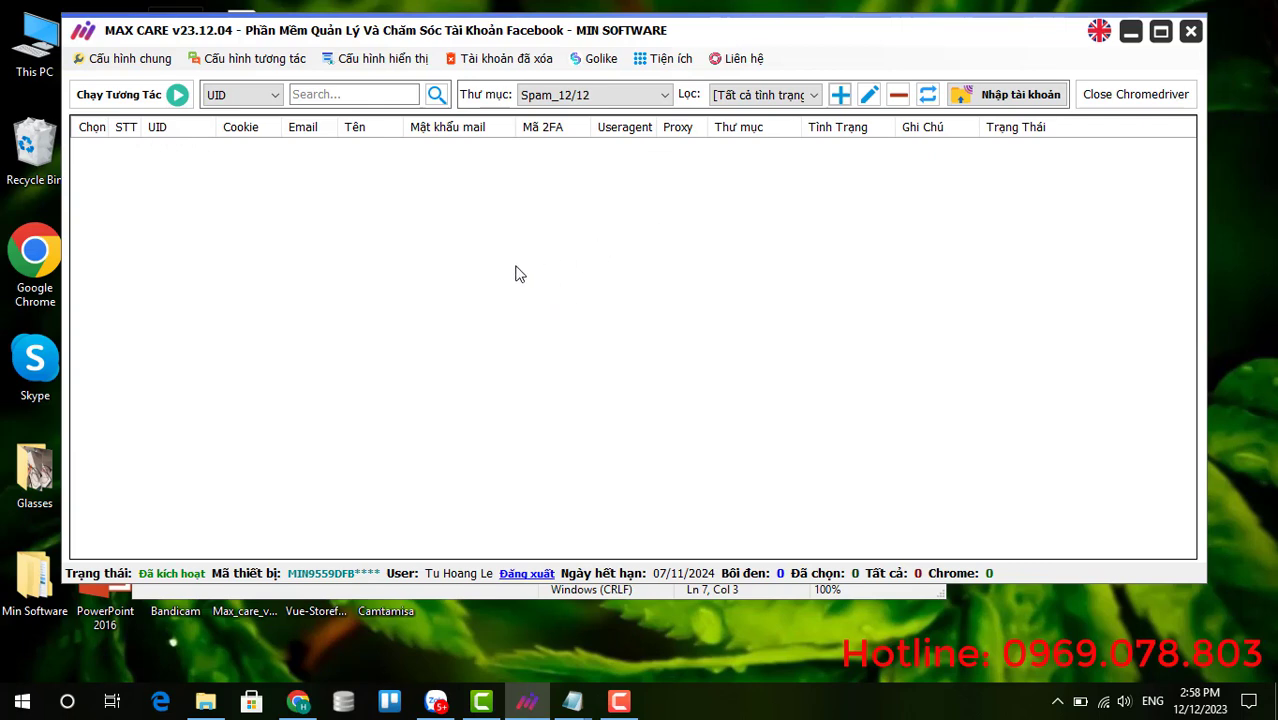
Open the account import for Spam_12/12 and paste all account lines (UIDs, passwords and 2FA keys) copied from the Bai10 notes
left_click(980, 104)
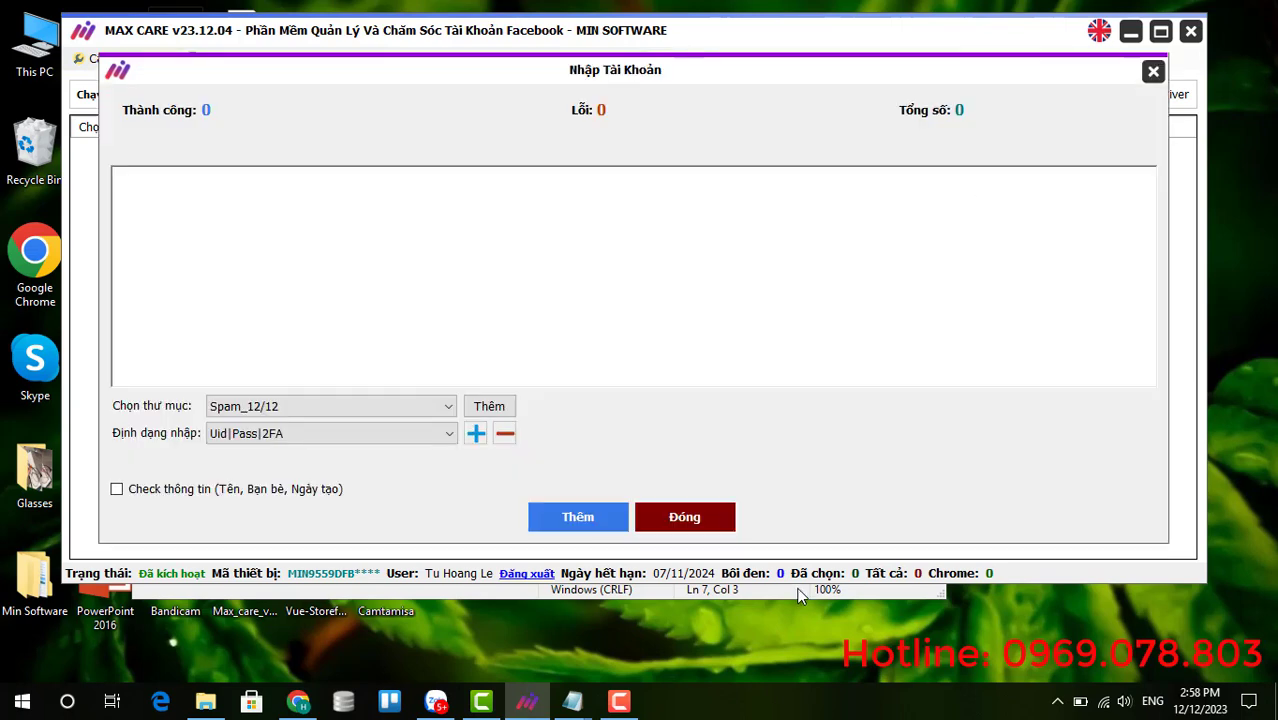
mouse_move(573, 701)
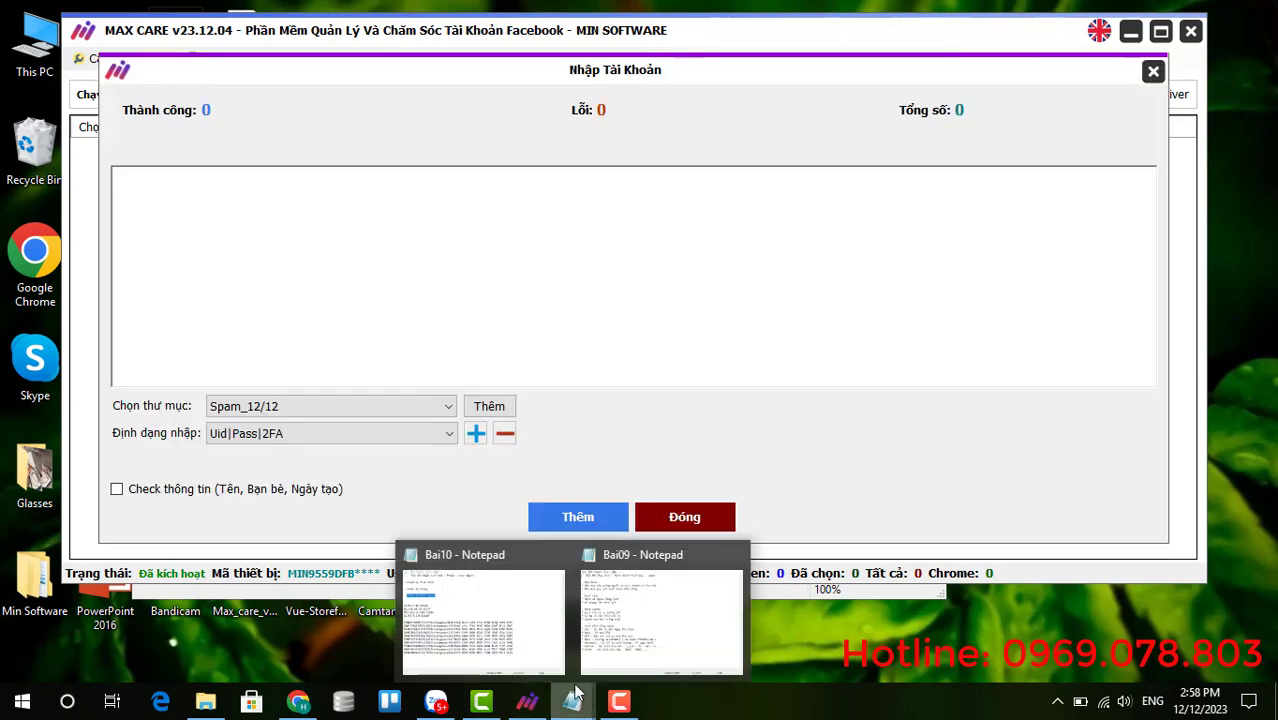
left_click(528, 640)
left_click_drag(584, 64, 622, 52)
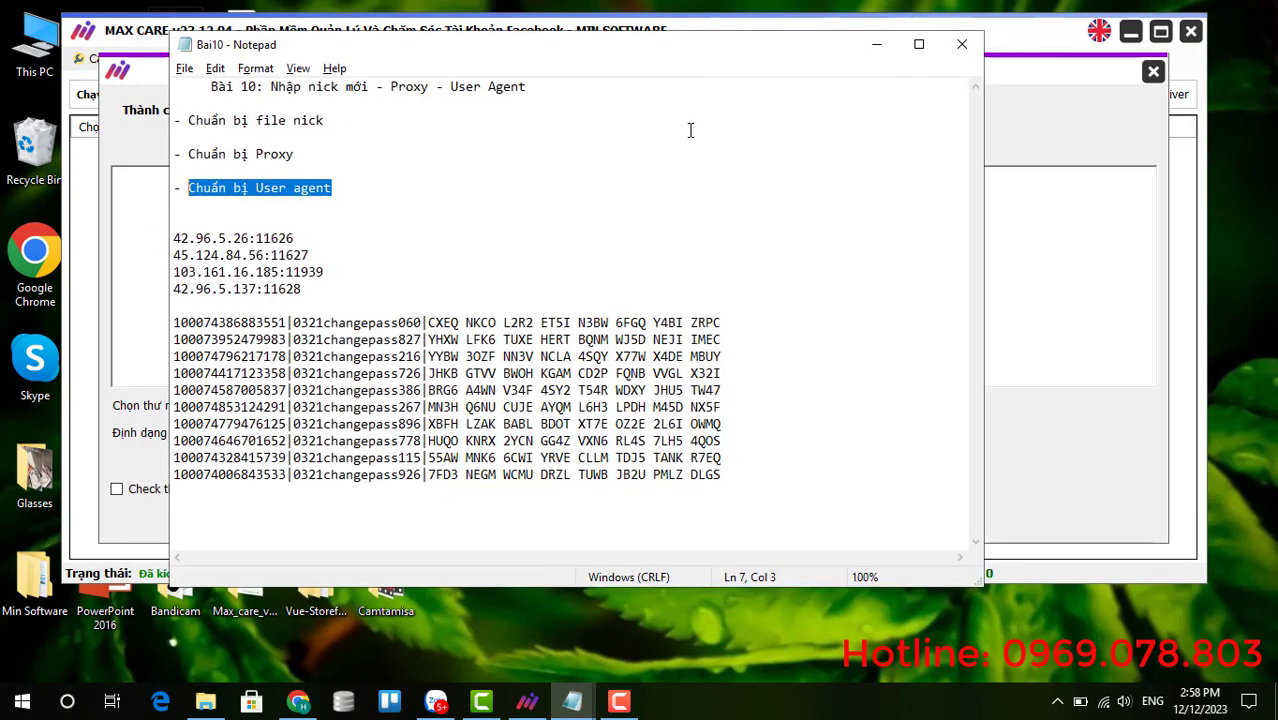
left_click_drag(724, 476, 167, 323)
key("ctrl+c")
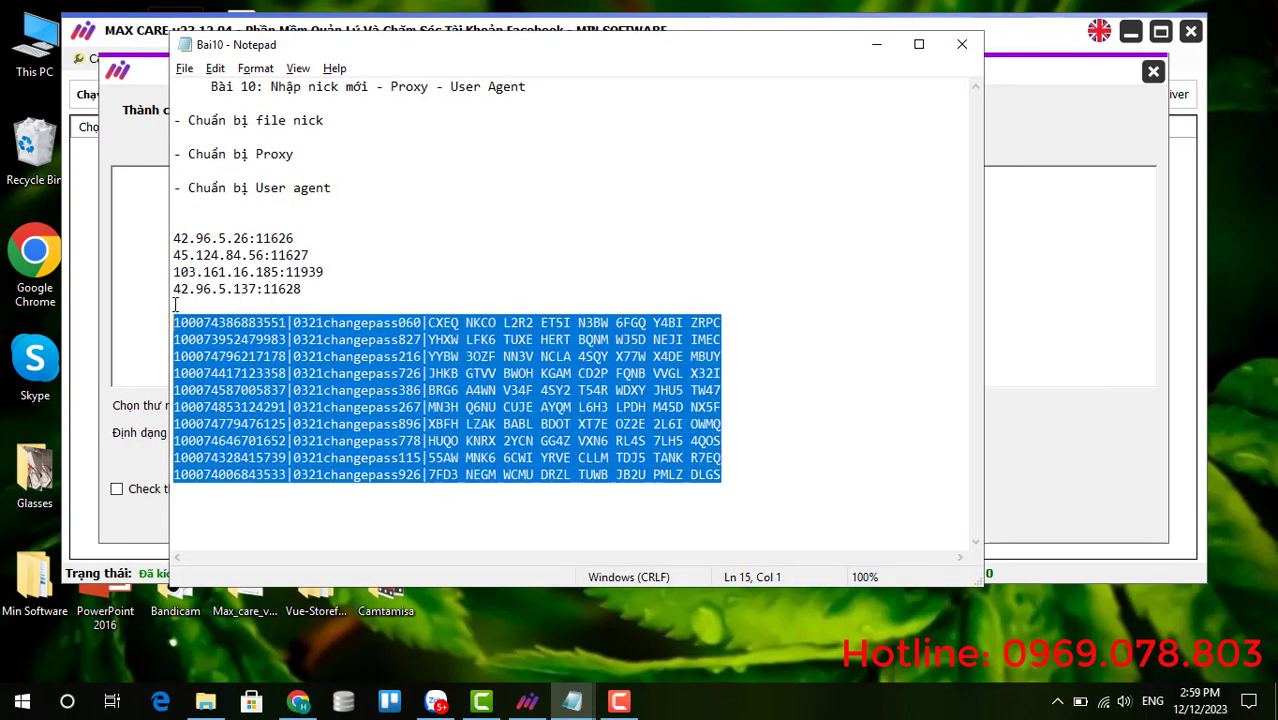
left_click(160, 258)
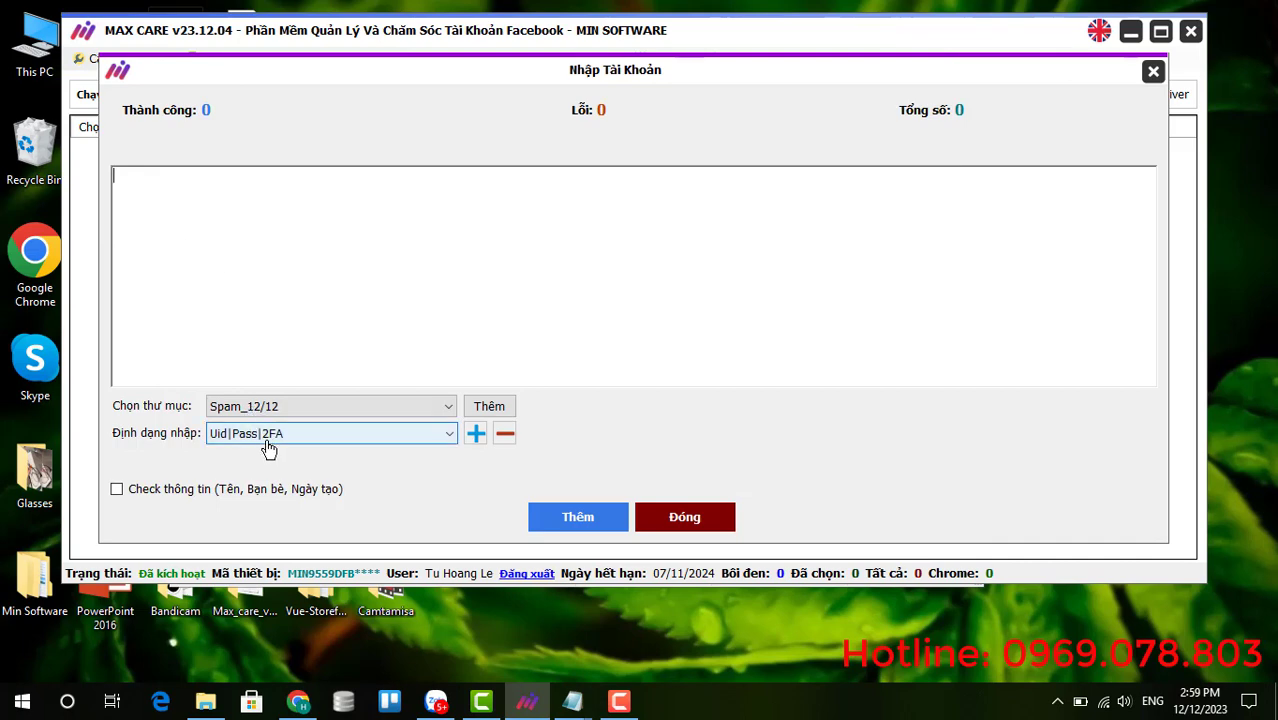
key("ctrl+v")
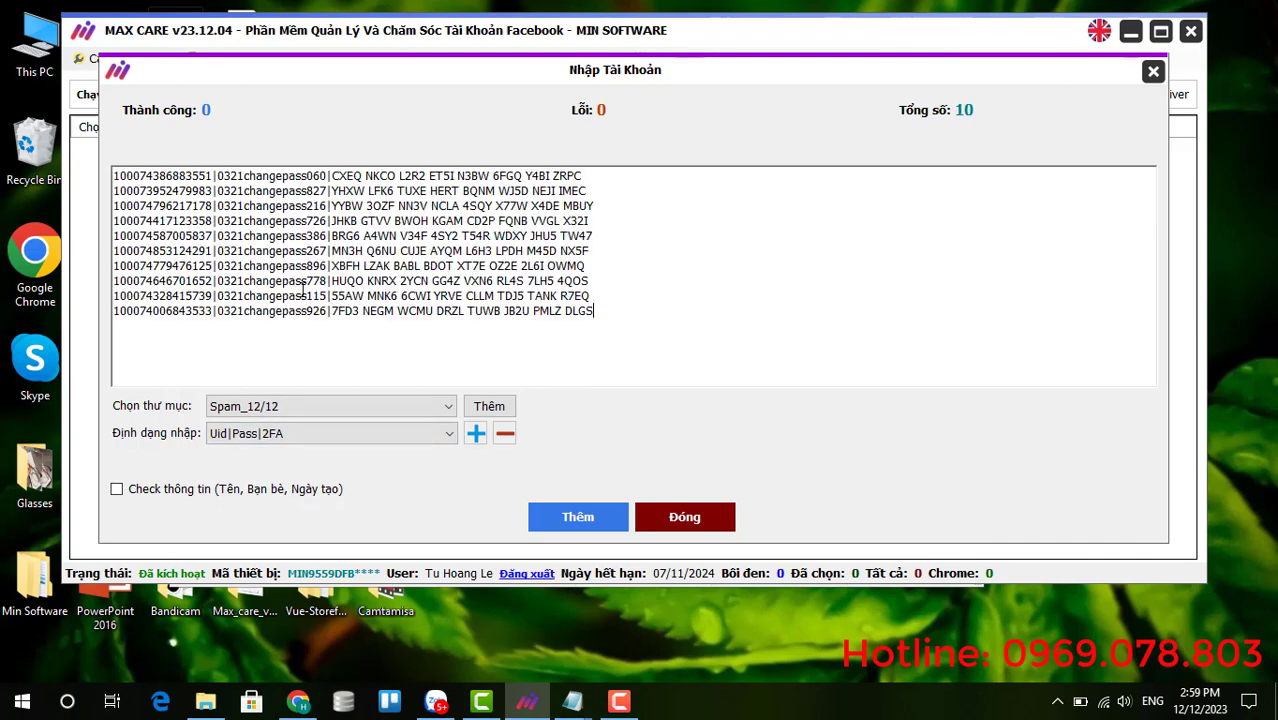
Examine the UID, password and 2FA key parts of the first pasted account line
double_click(189, 177)
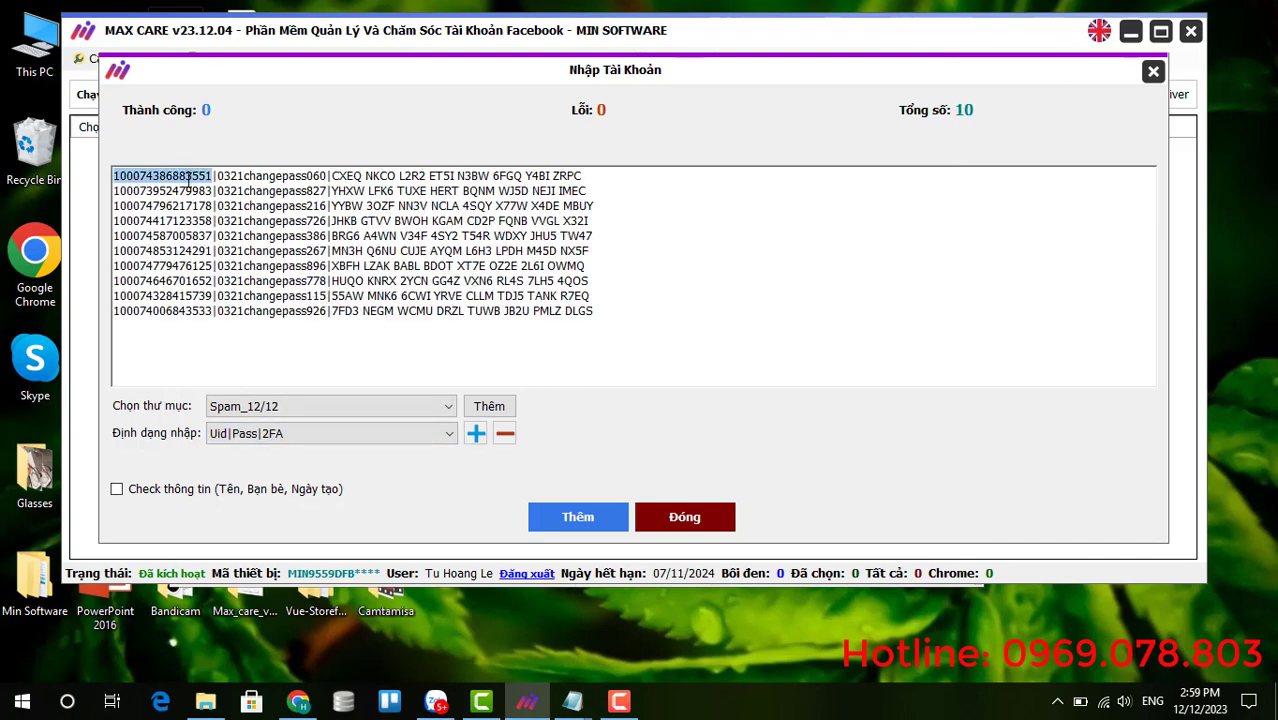
double_click(266, 177)
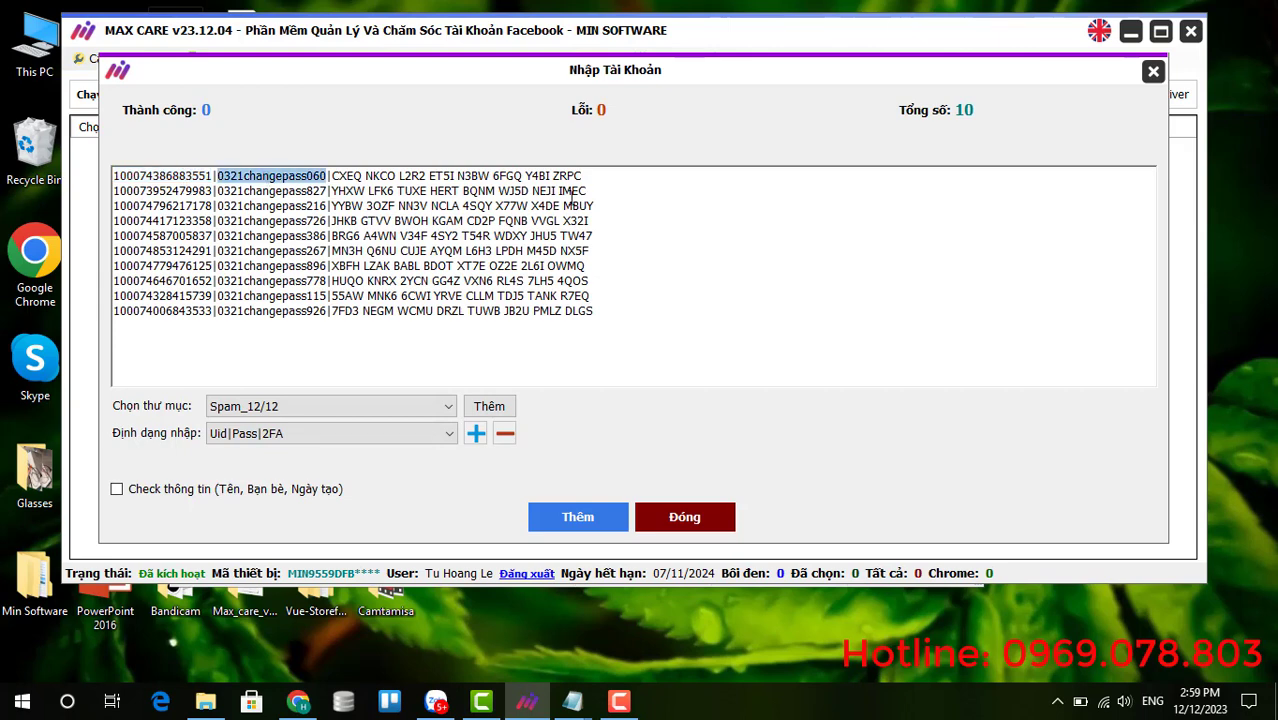
left_click_drag(593, 176, 334, 176)
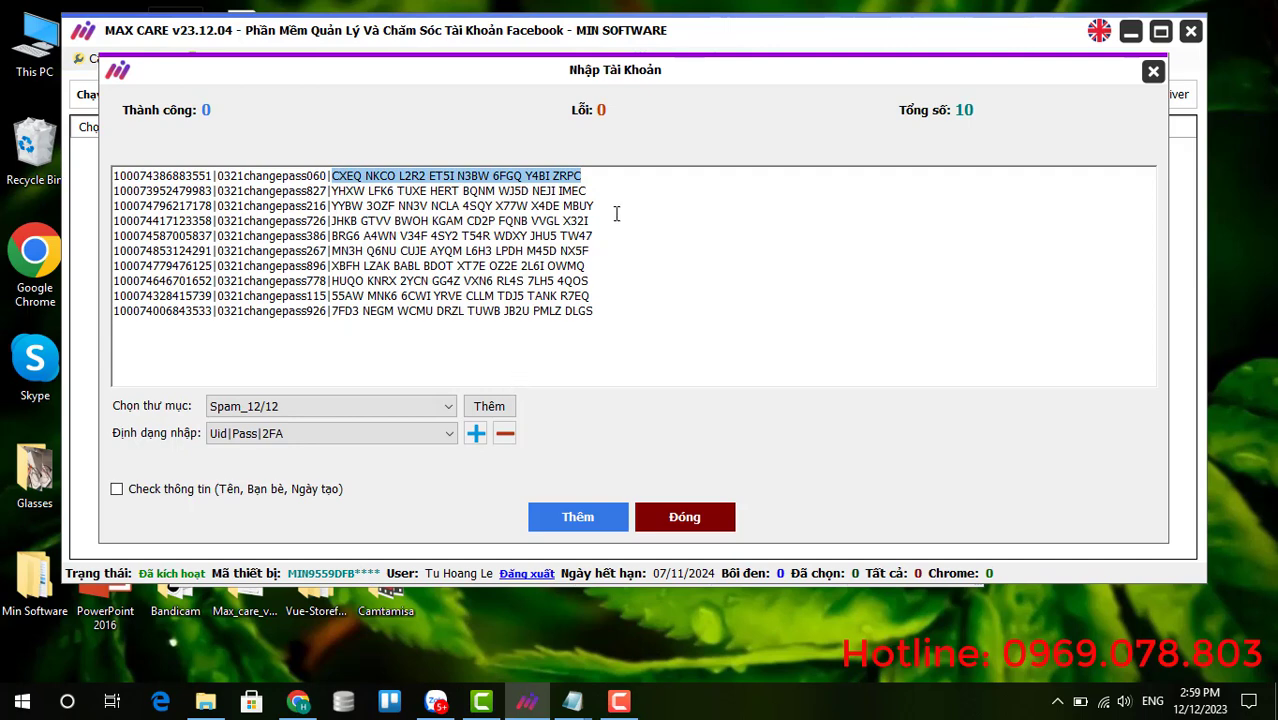
Try the custom Other... input format, look at its first field's choices, and return the format to Uid|Pass|2FA
left_click(288, 445)
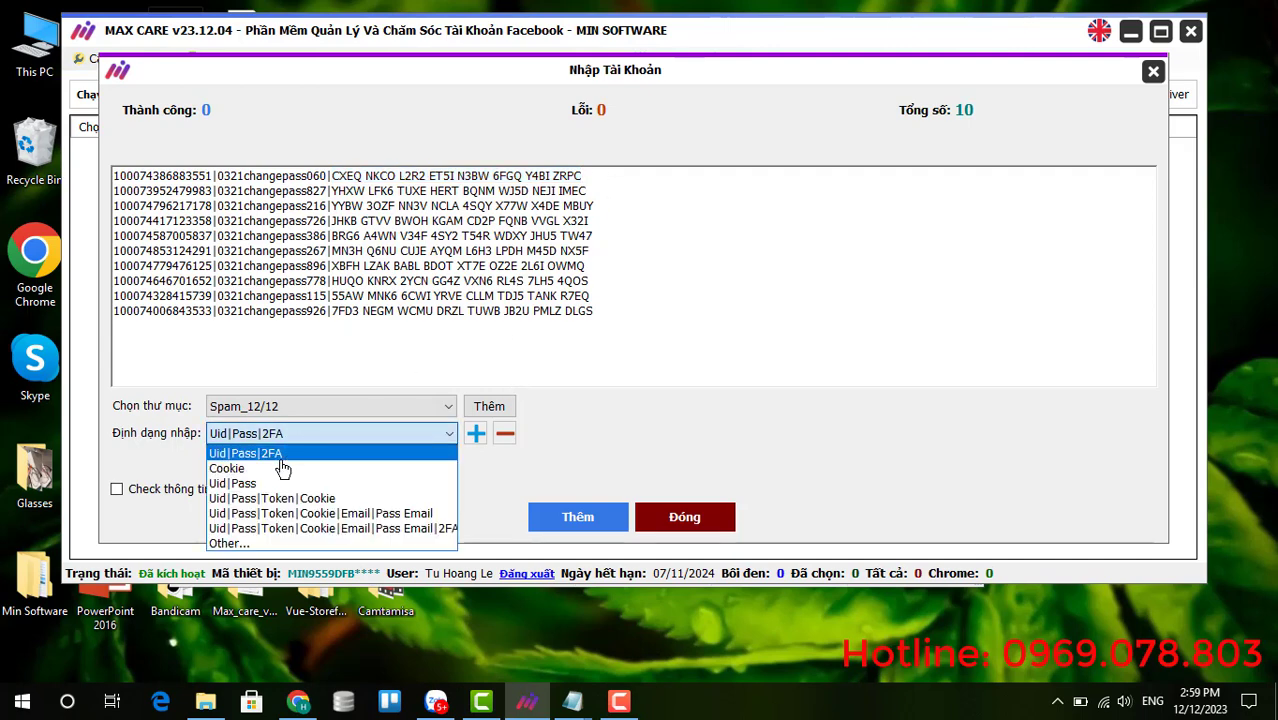
left_click(257, 540)
left_click(252, 465)
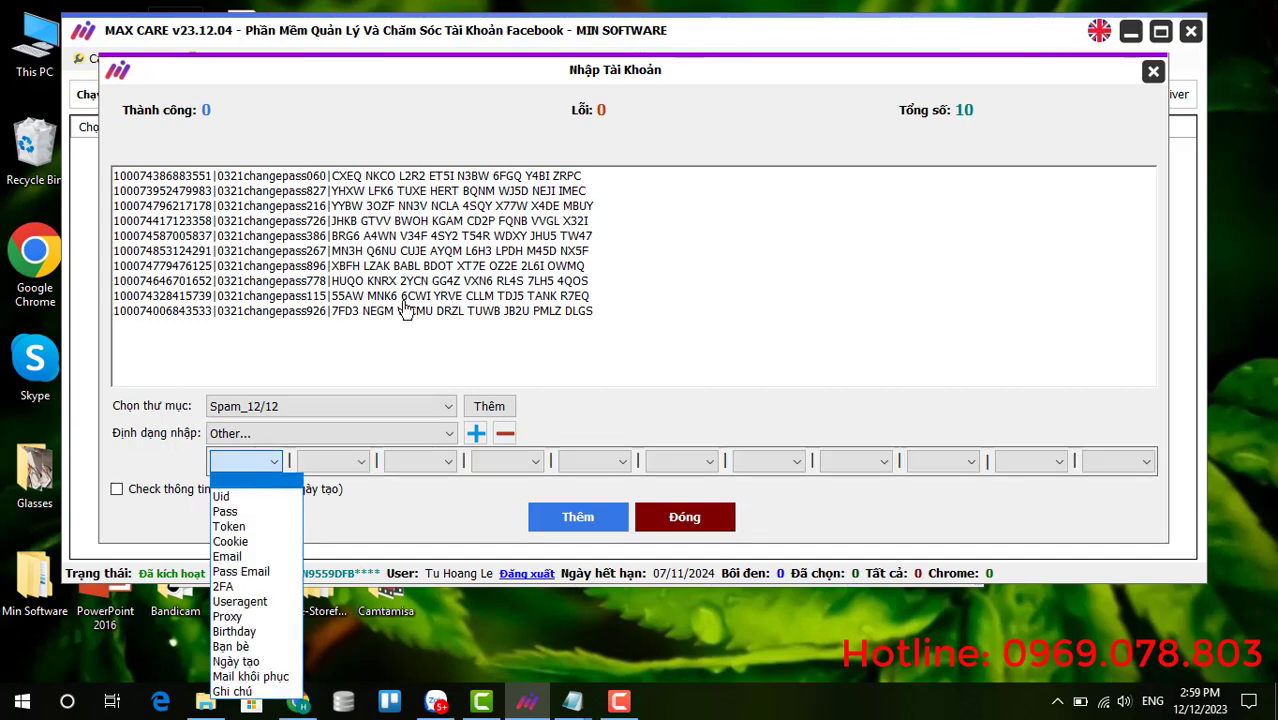
left_click(249, 470)
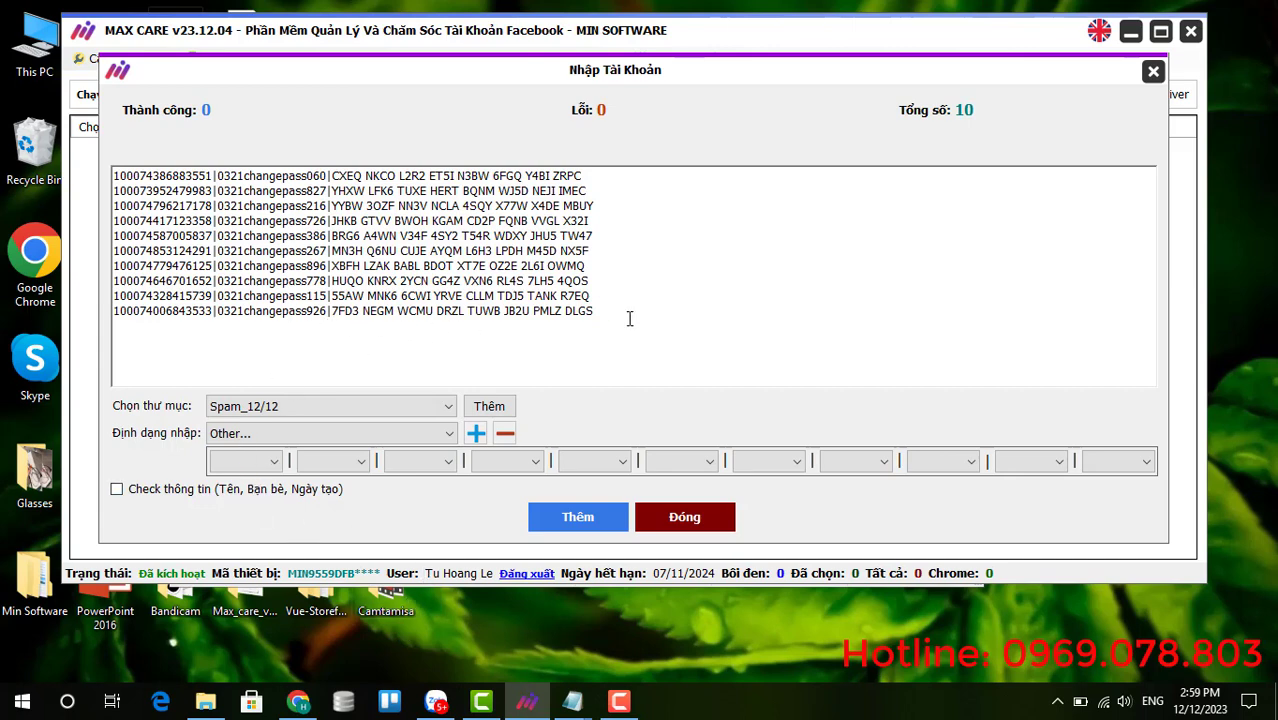
left_click(262, 462)
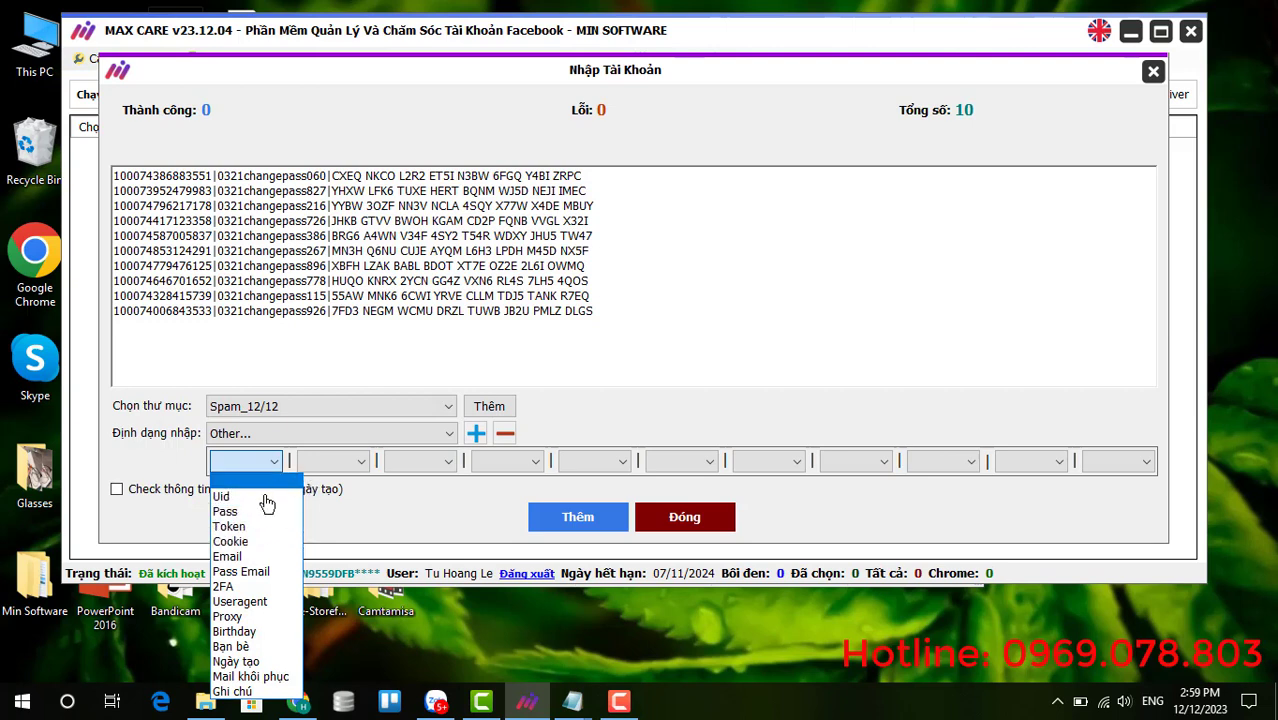
left_click(232, 440)
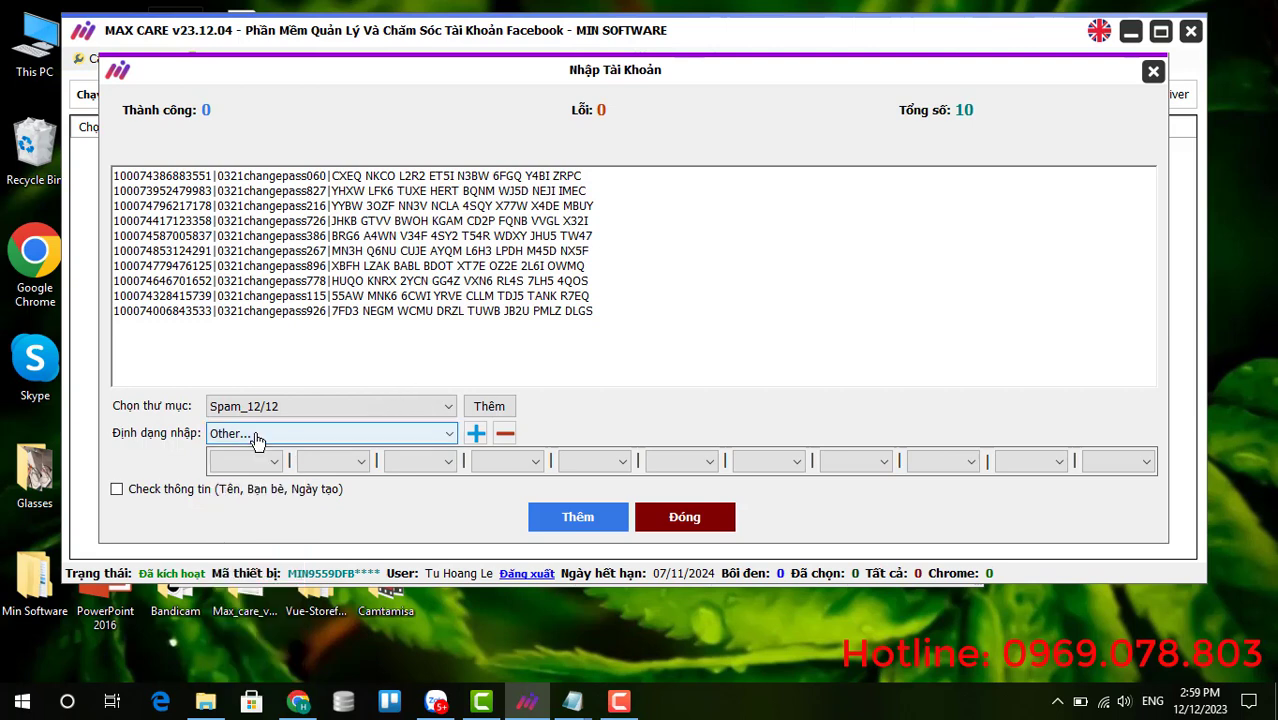
left_click(248, 436)
left_click(254, 455)
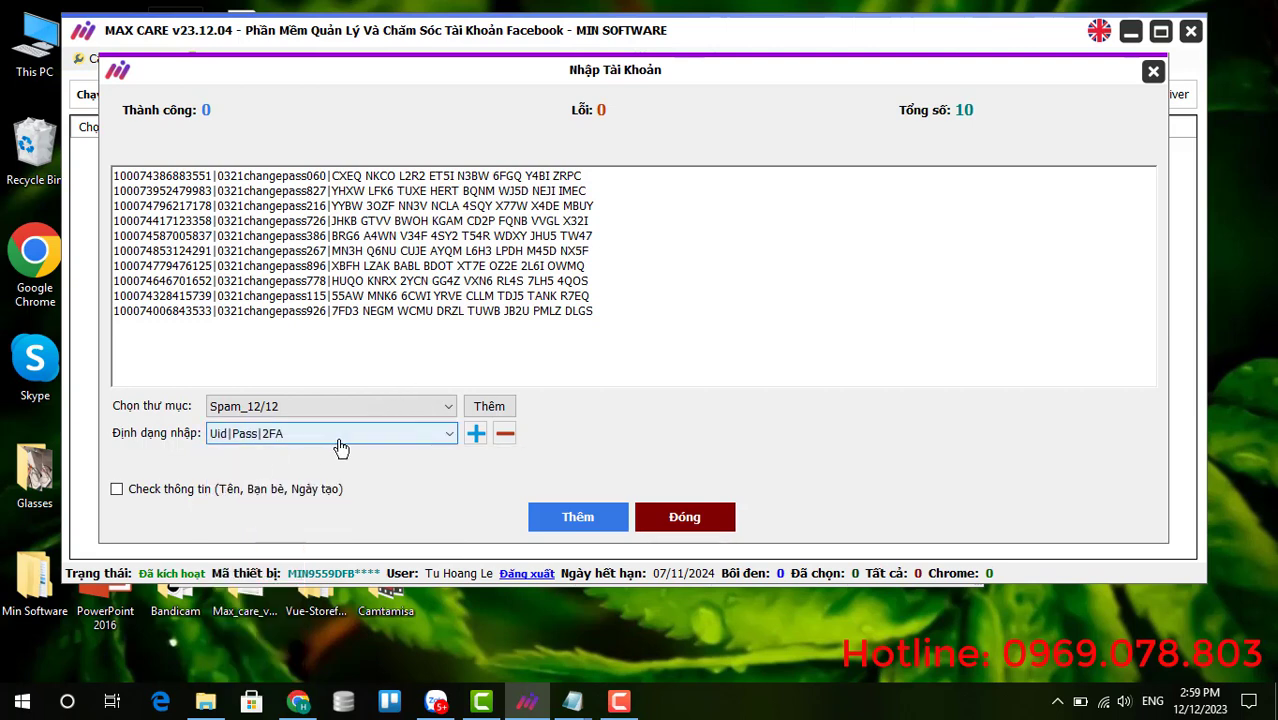
Import the pasted accounts into the Spam_12/12 folder using the Uid|Pass|2FA format and close the import dialog
left_click(578, 517)
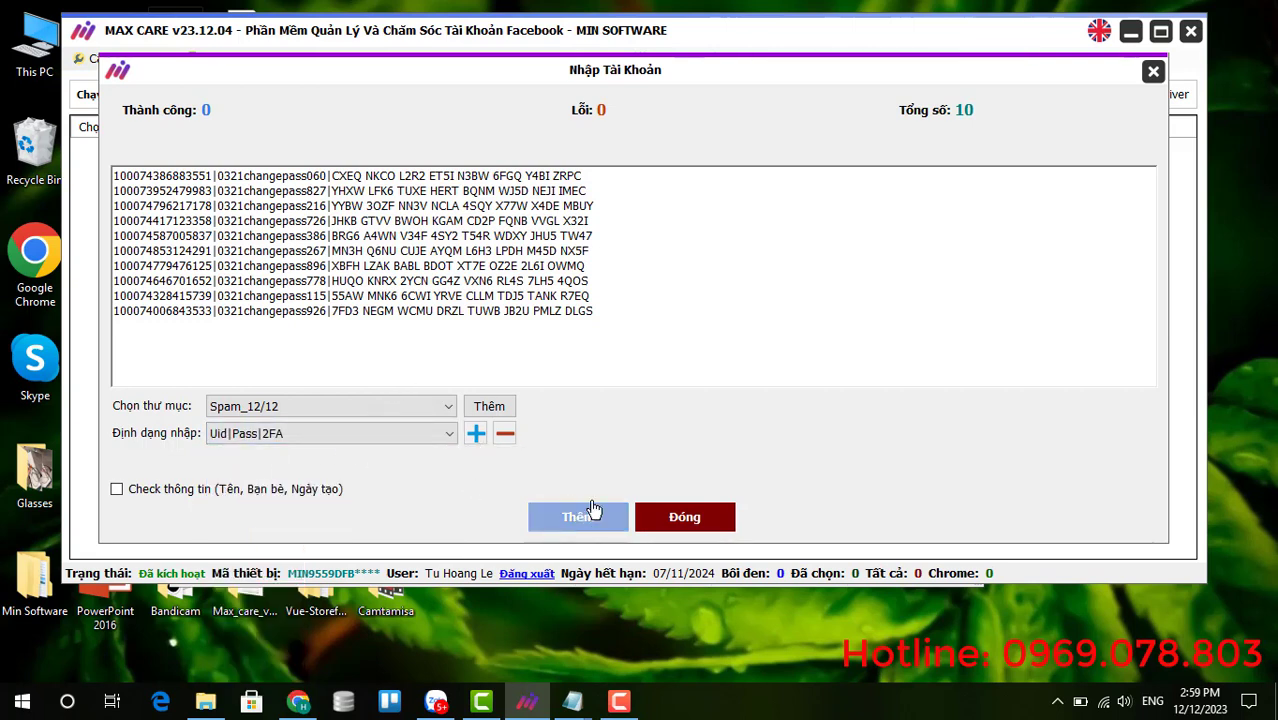
left_click(697, 420)
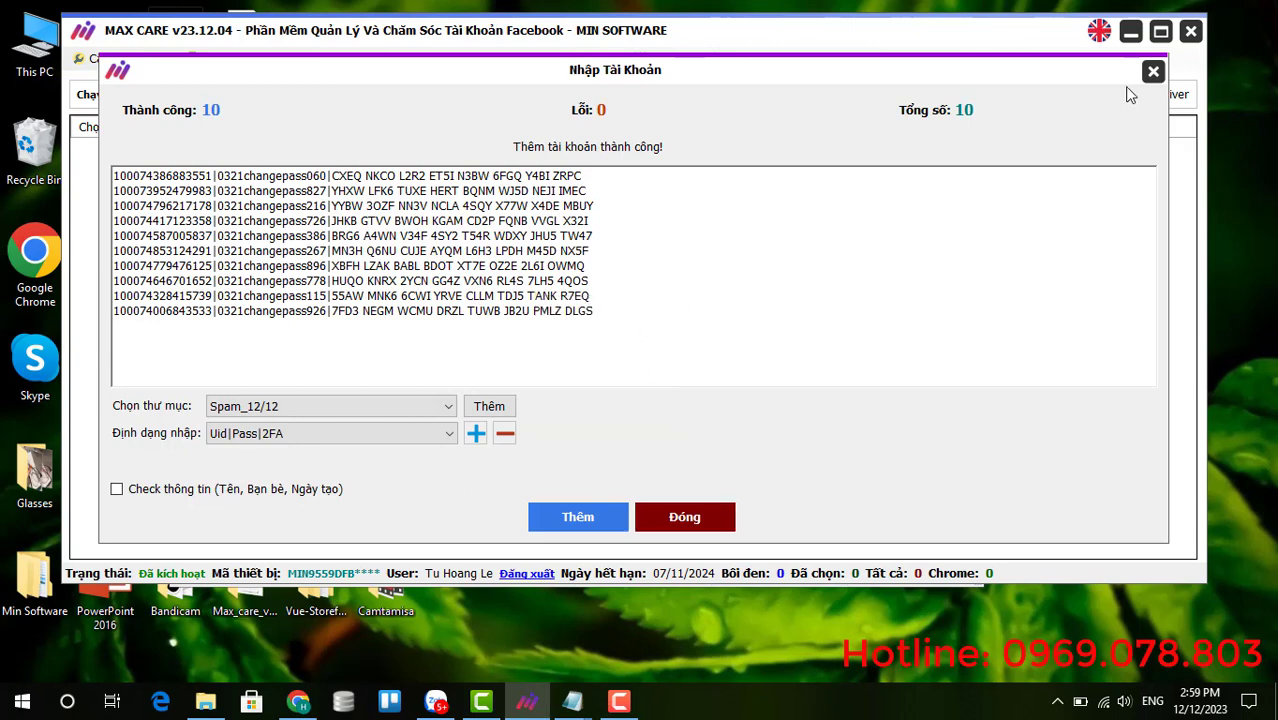
left_click(720, 533)
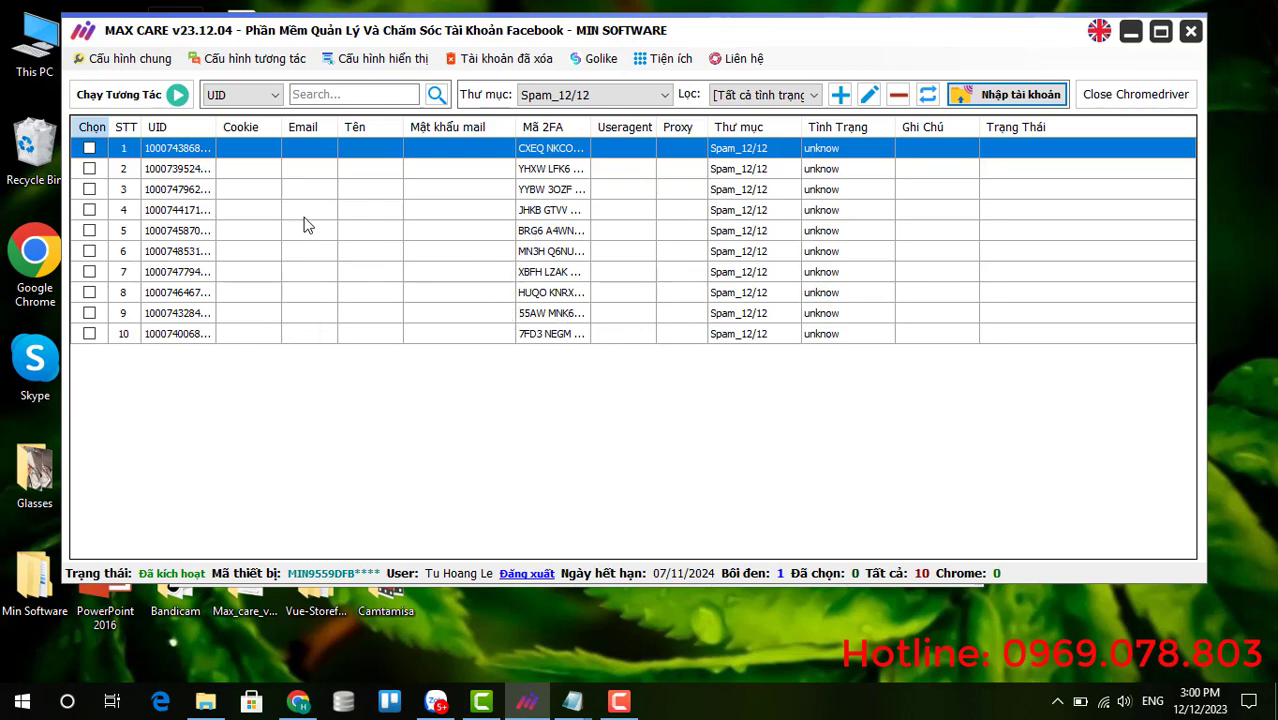
Copy the four proxy lines, 42.96.5.26:11626 through 42.96.5.137:11628, from the Bai10 notes and minimise the notes
mouse_move(573, 700)
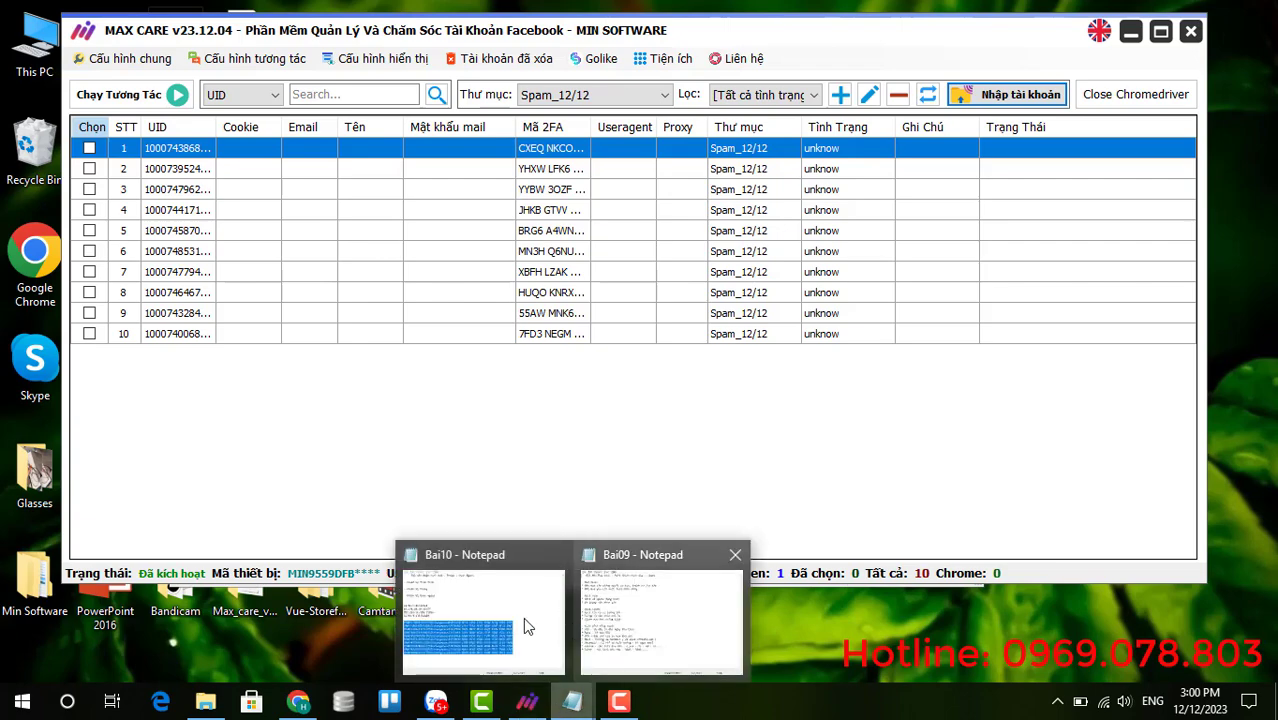
left_click(523, 610)
left_click_drag(345, 289, 173, 240)
key("ctrl+c")
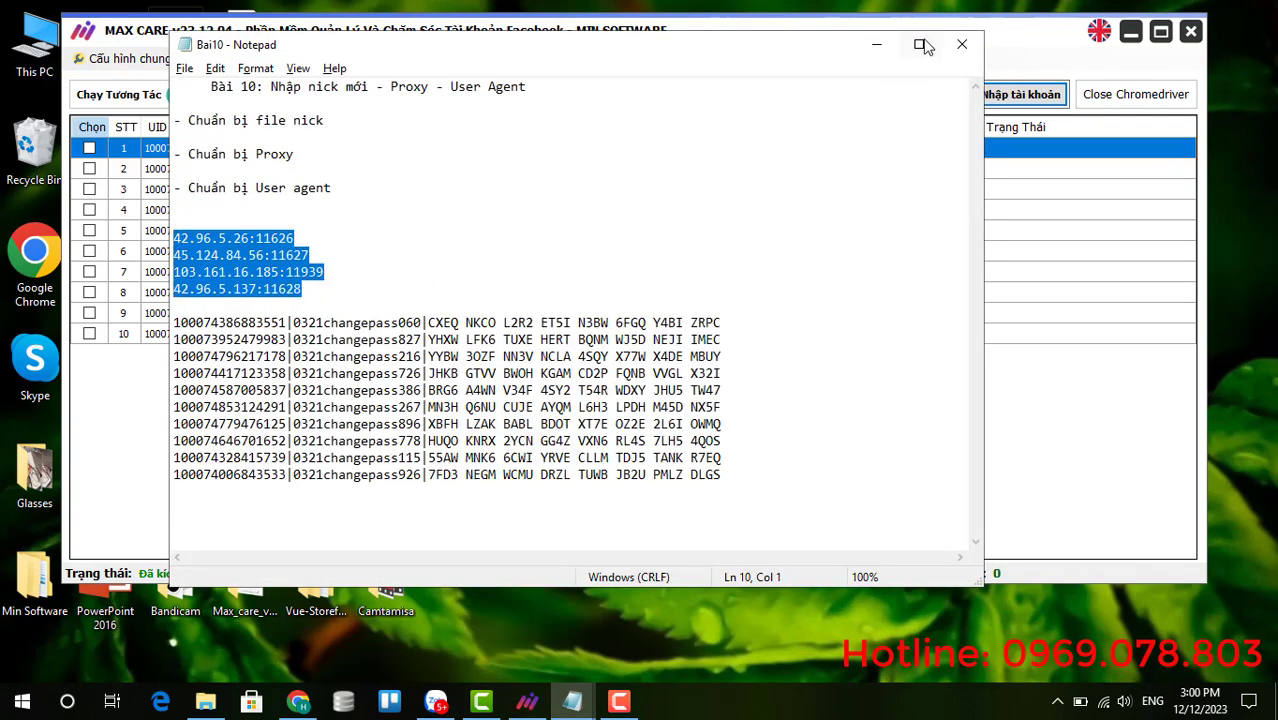
left_click(874, 47)
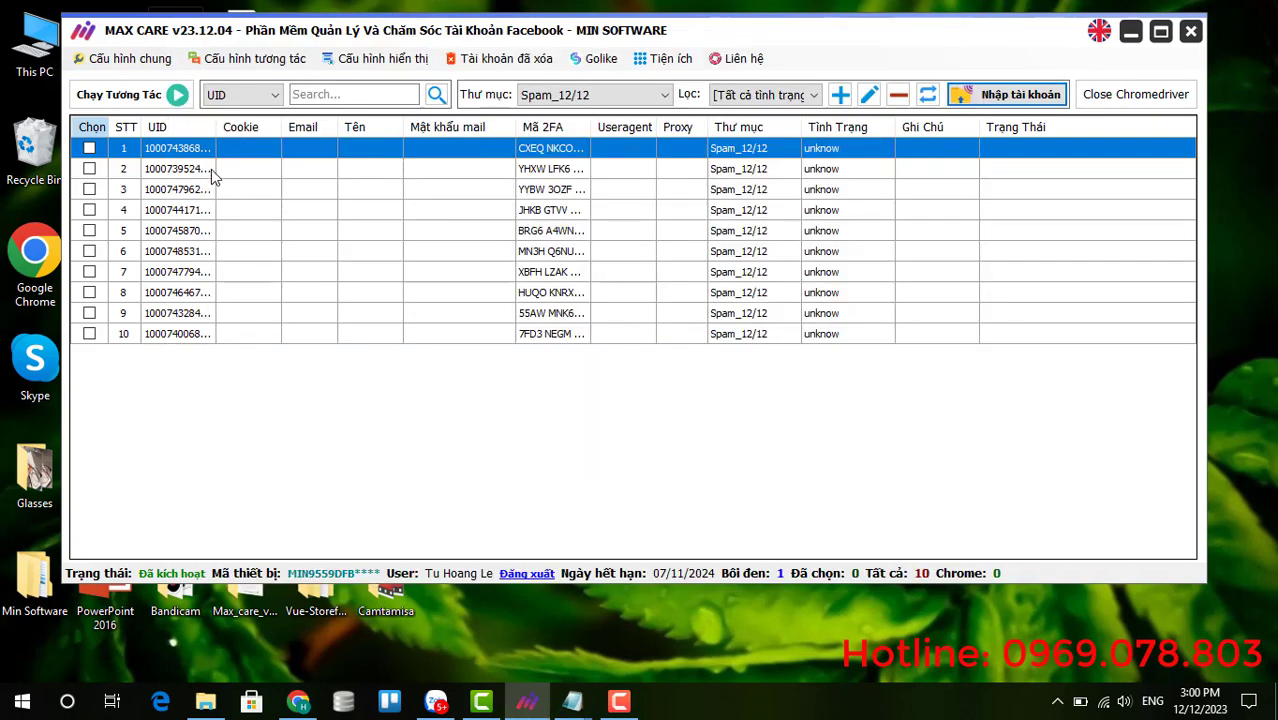
Tick all accounts in the Spam_12/12 list and open the proxy import for them
right_click(143, 146)
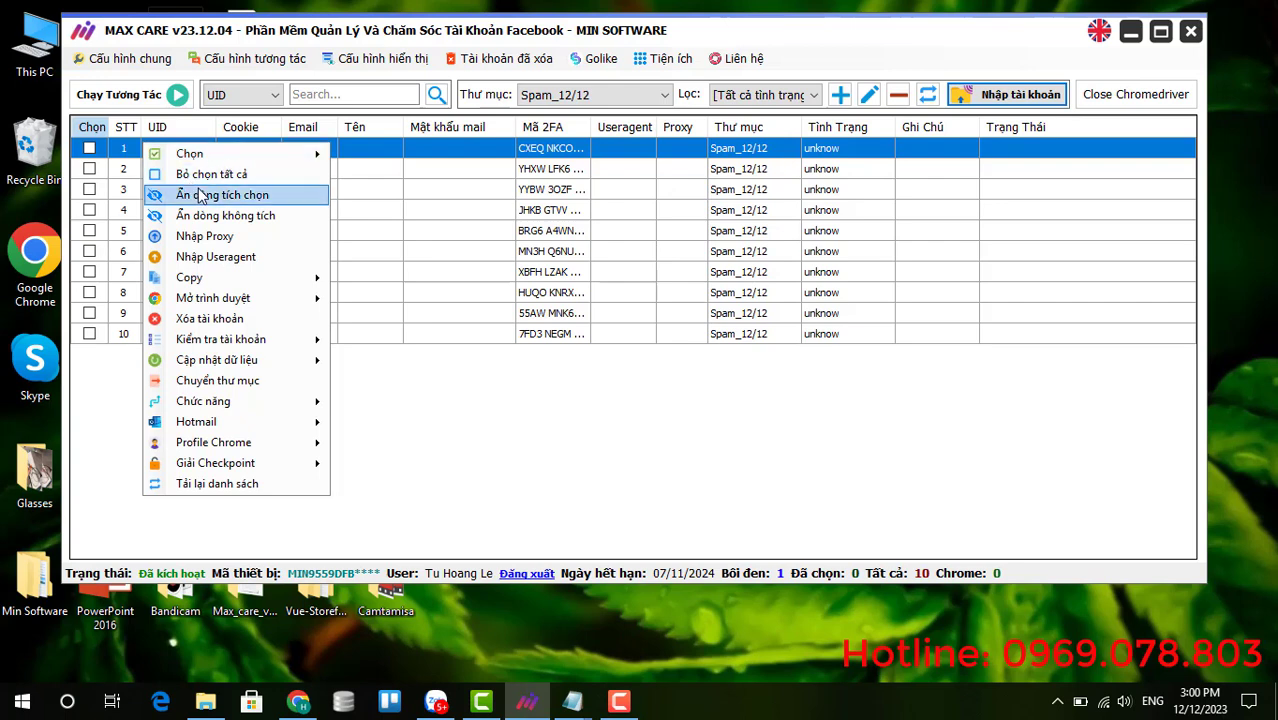
mouse_move(282, 155)
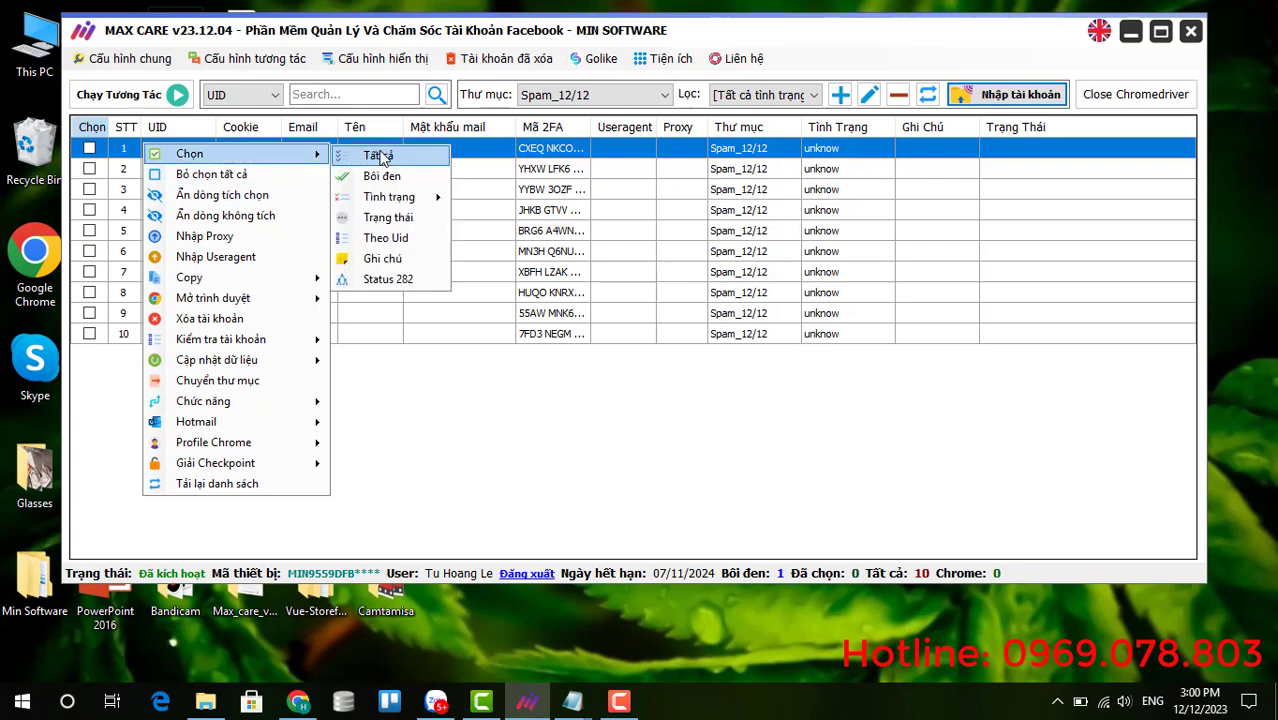
left_click(380, 157)
right_click(284, 173)
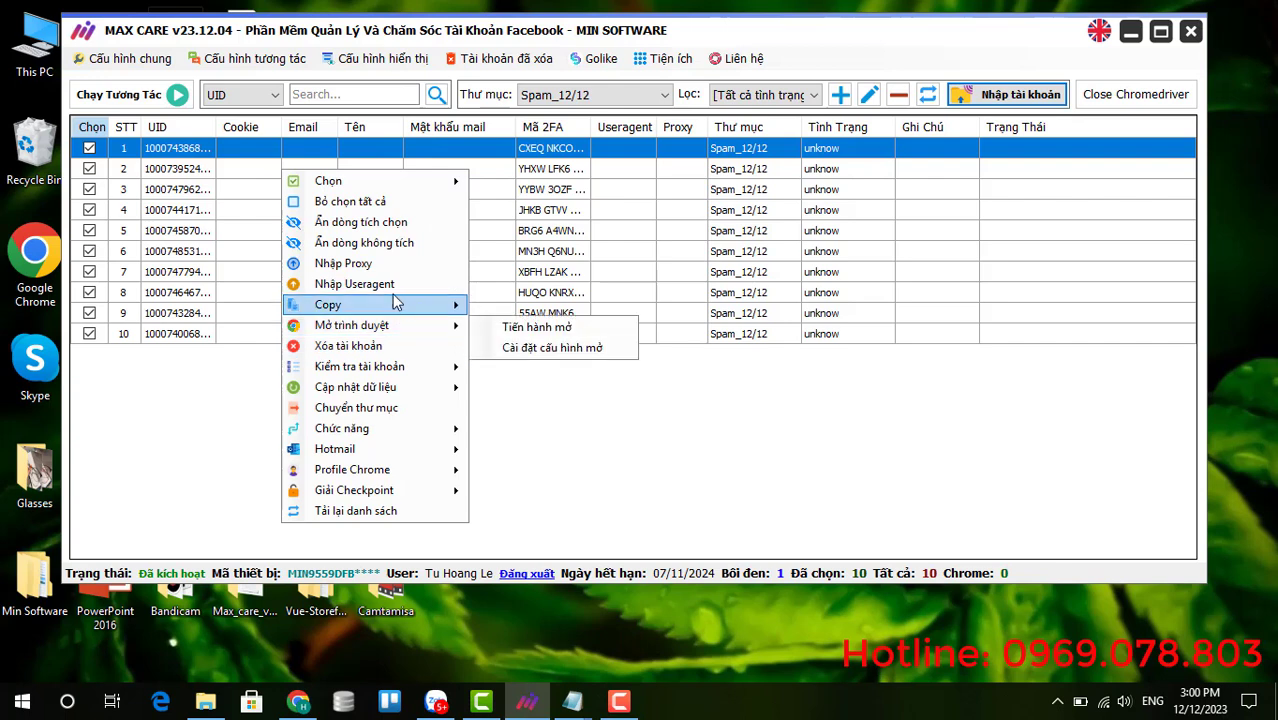
left_click(394, 266)
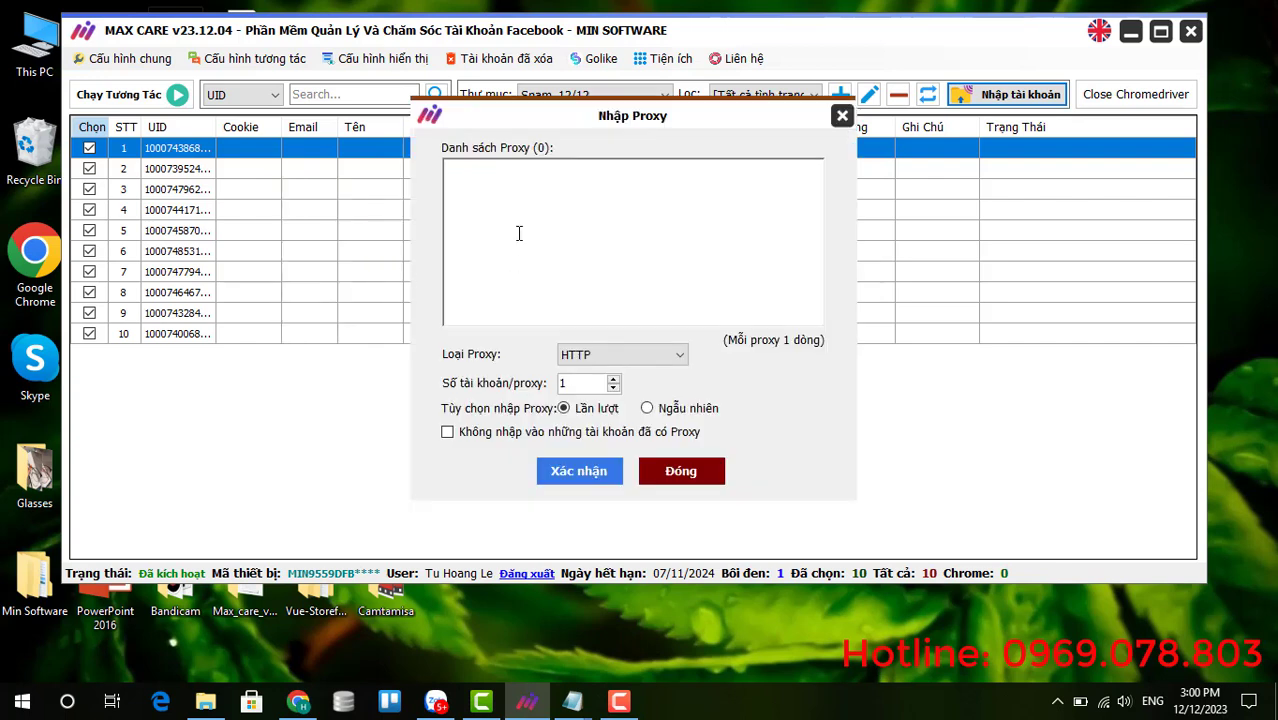
Paste the copied proxies three times into the proxy list and delete the last two lines so ten proxies remain
left_click(524, 177)
key("ctrl+v")
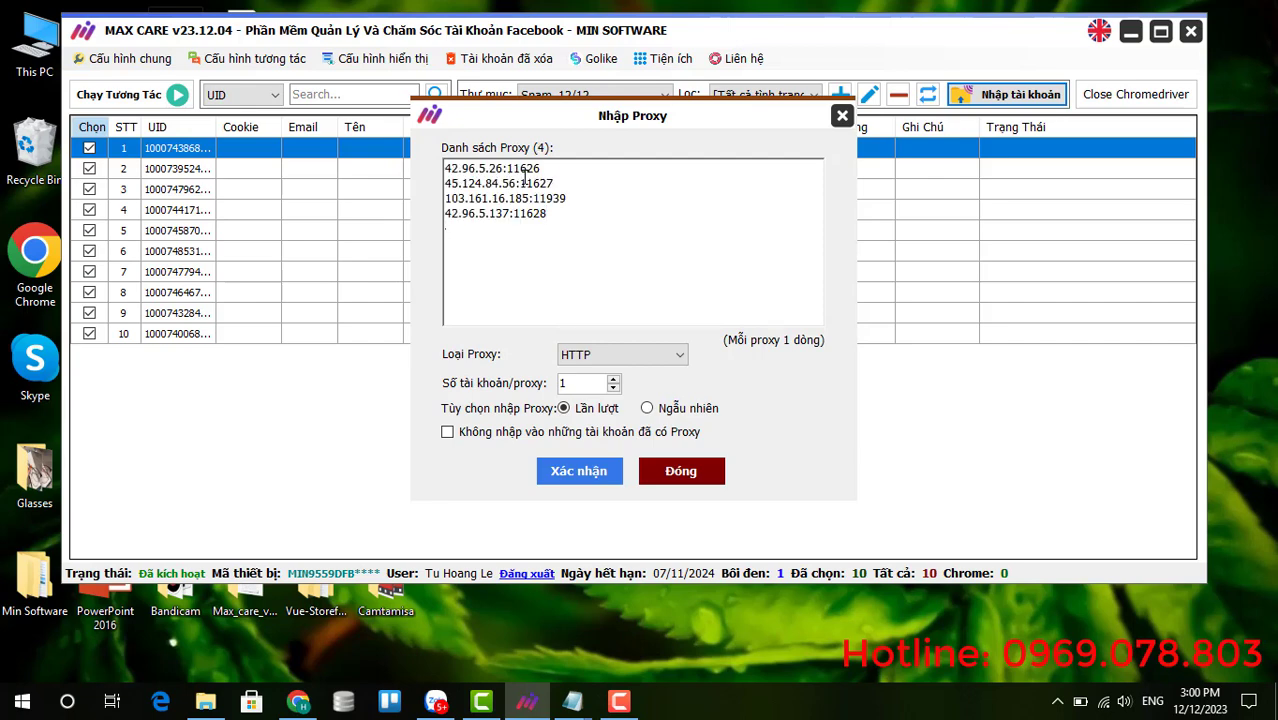
key("ctrl+v")
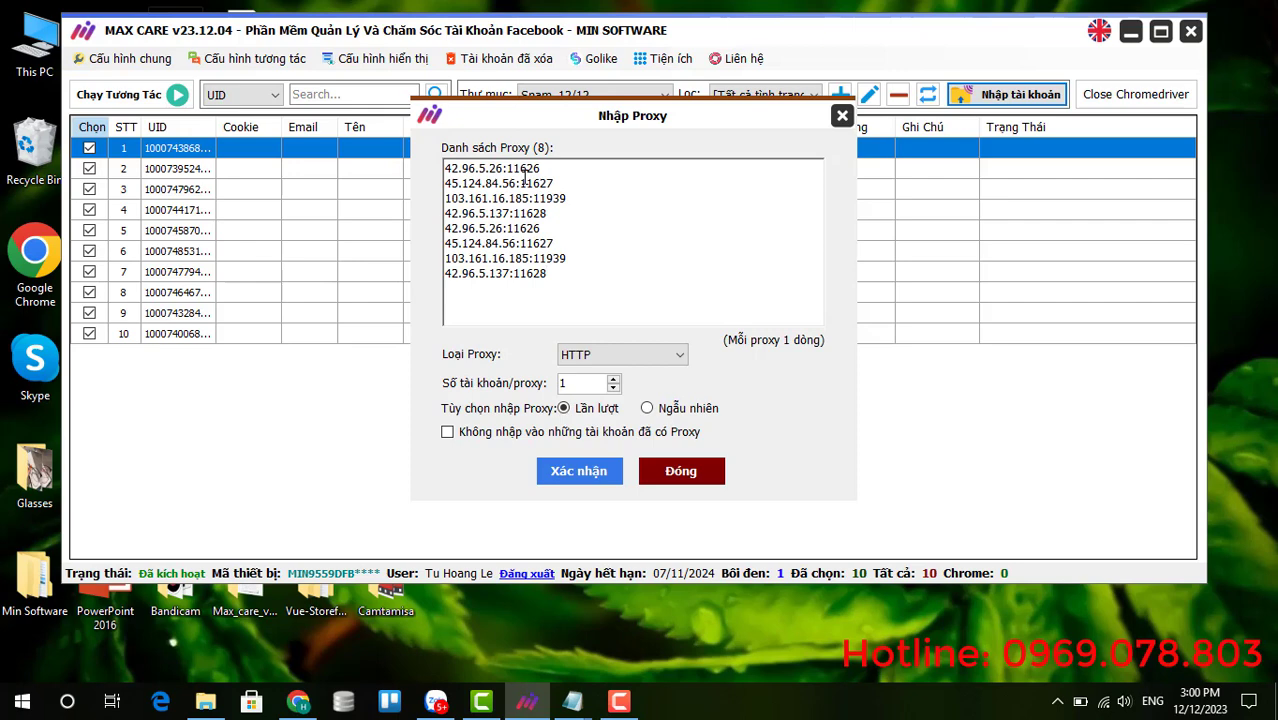
key("Return")
key("ctrl+v")
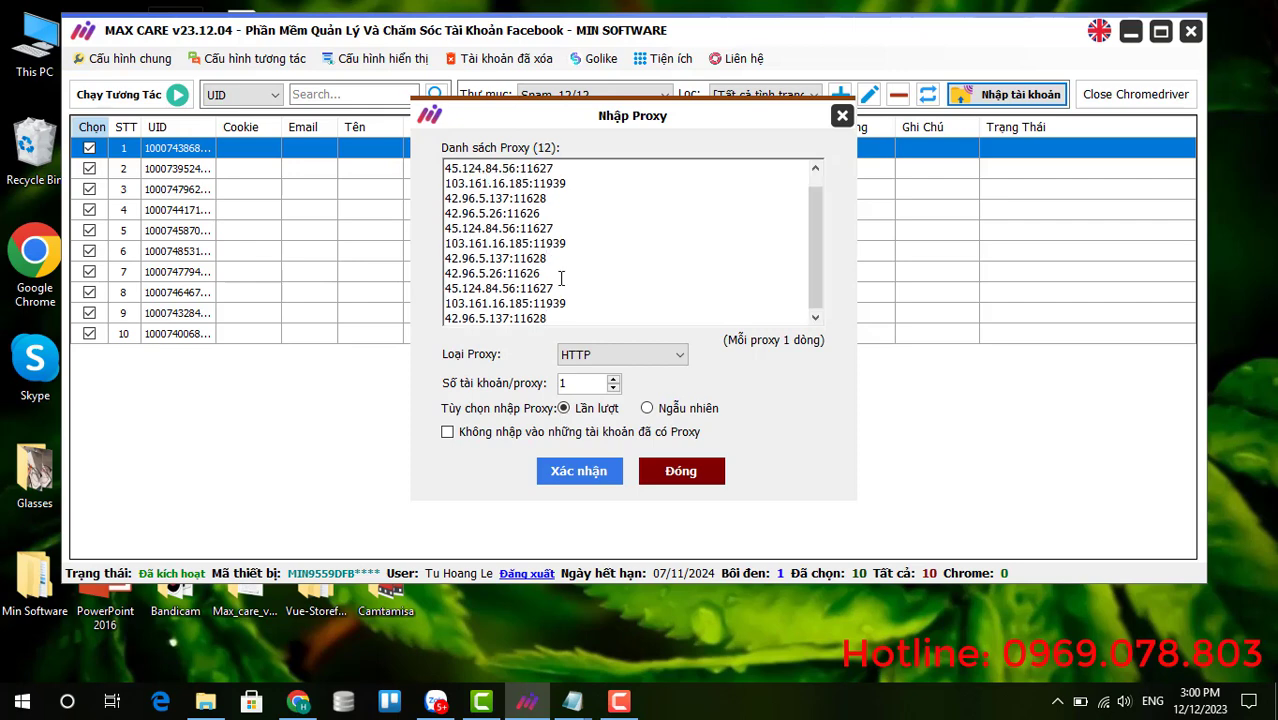
left_click_drag(548, 318, 438, 309)
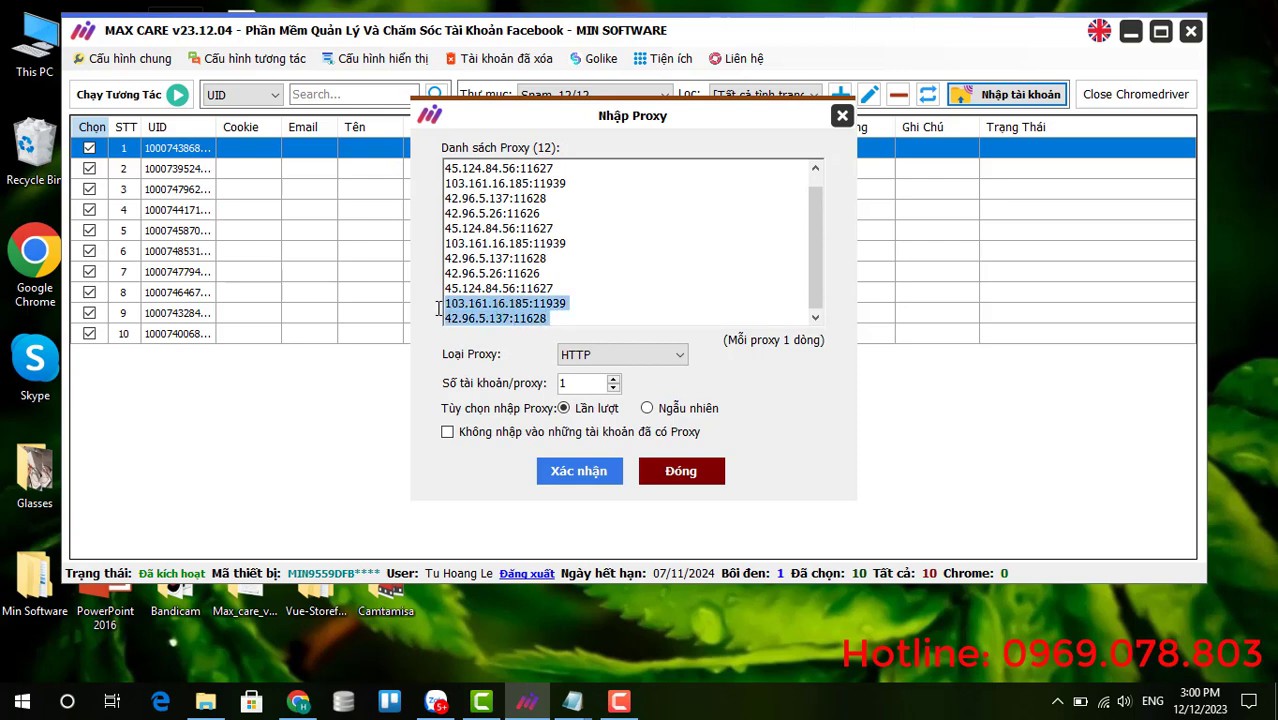
key("Delete")
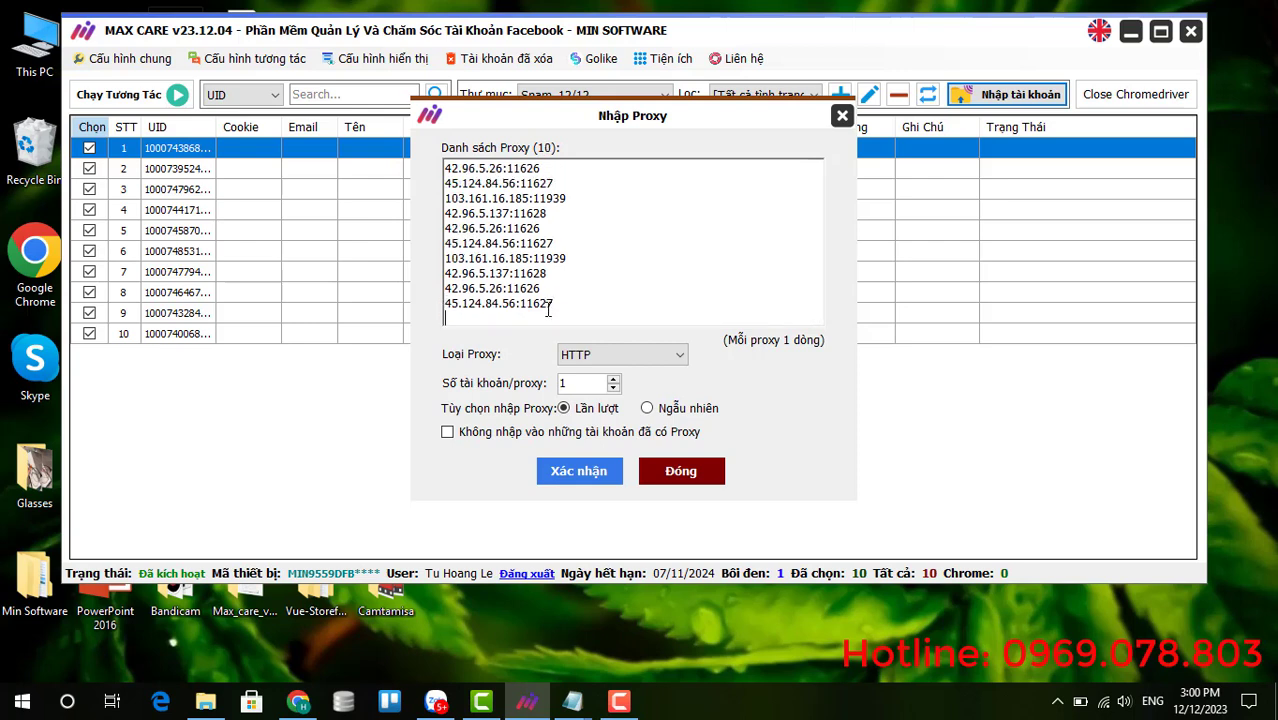
Check the ten proxy lines, import them as sequential HTTP proxies with one account per proxy, and close the import dialog
left_click_drag(572, 306, 418, 168)
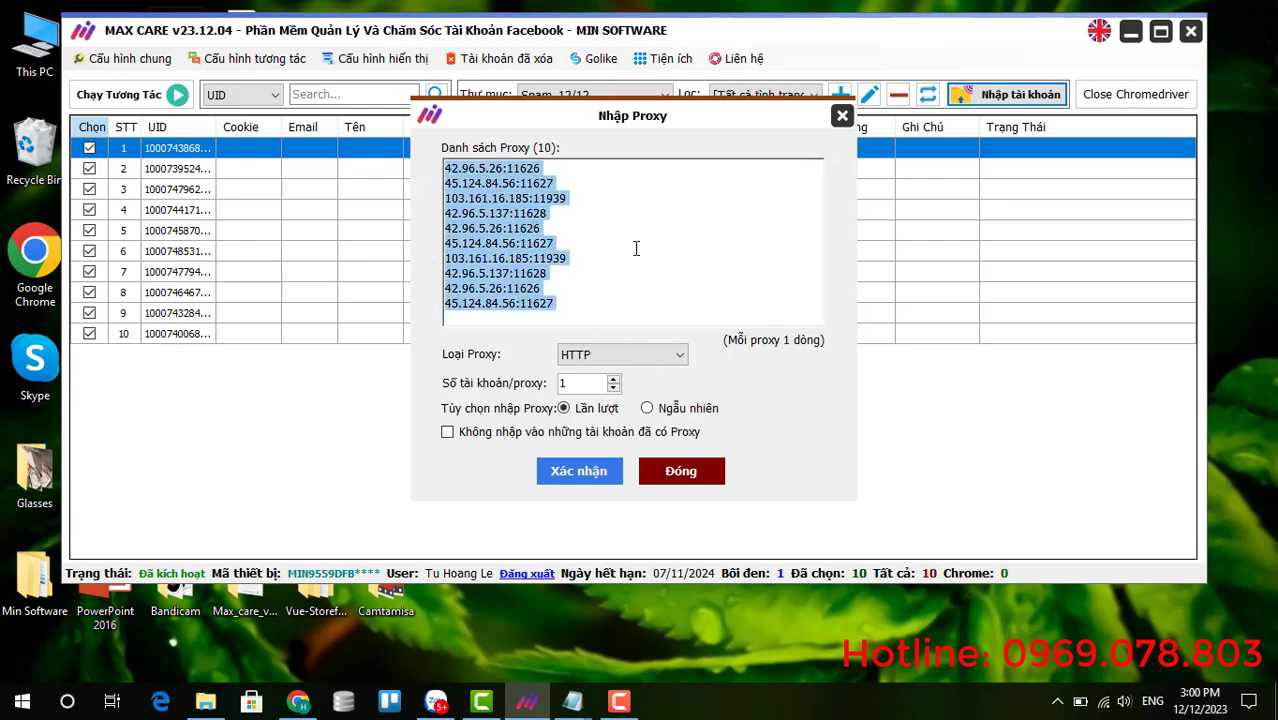
left_click(594, 213)
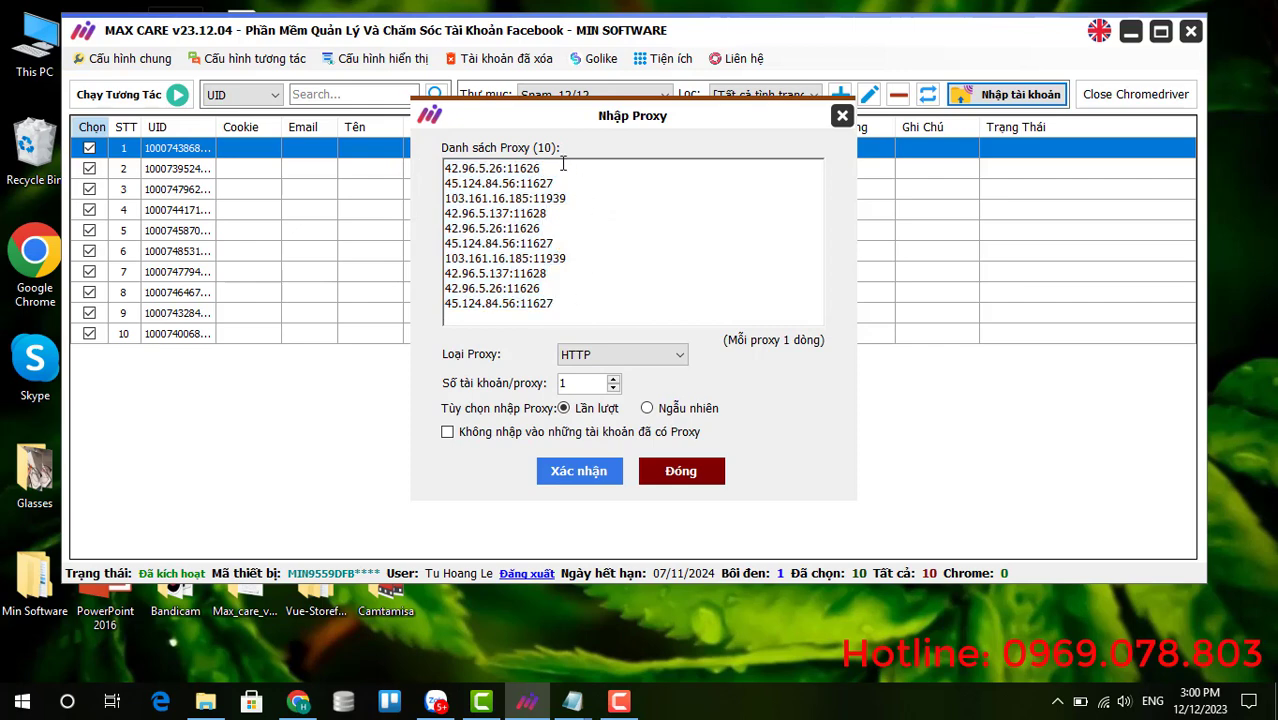
left_click(576, 170)
left_click_drag(551, 213, 431, 165)
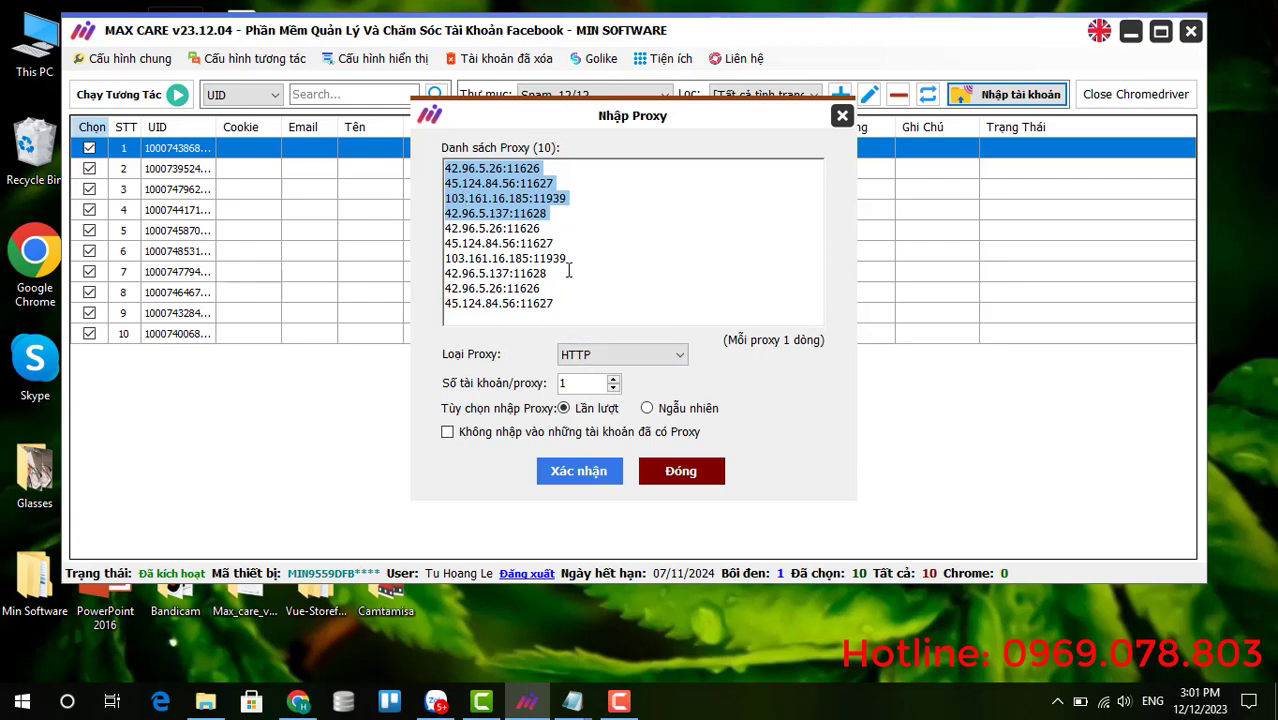
left_click_drag(573, 305, 440, 234)
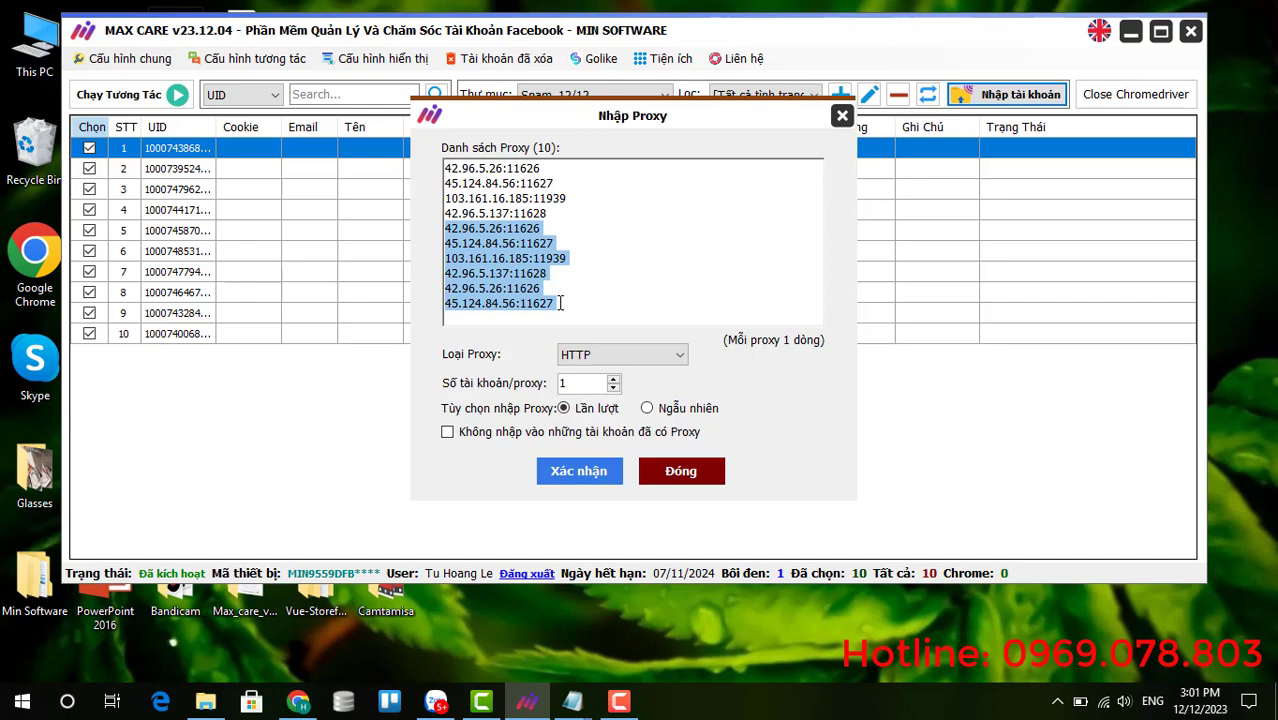
left_click(589, 471)
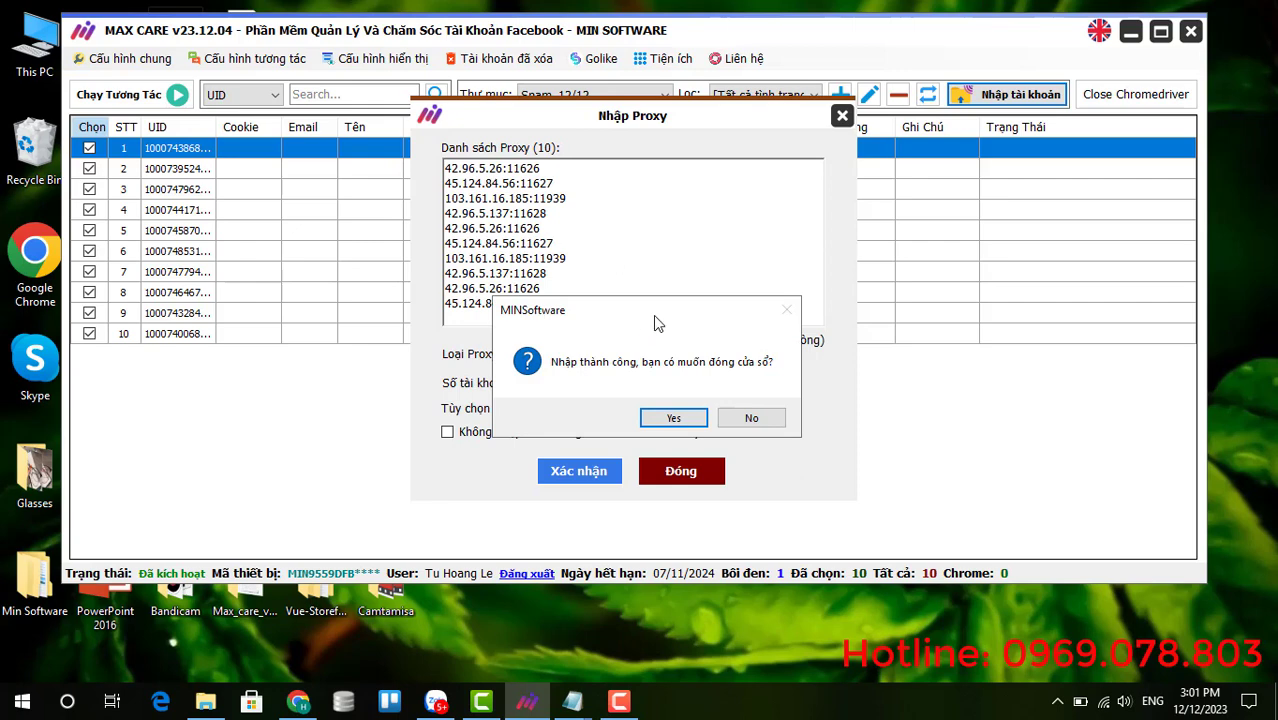
left_click_drag(661, 313, 684, 269)
left_click(699, 381)
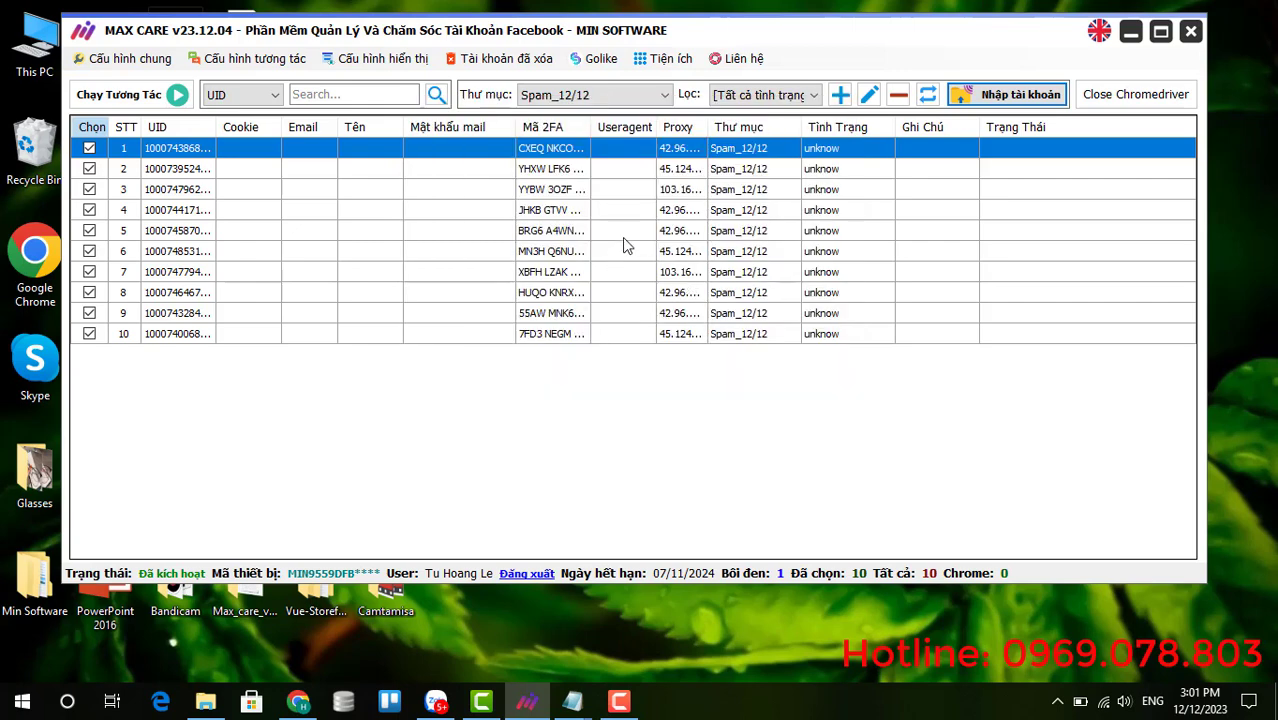
left_click_drag(668, 158, 673, 342)
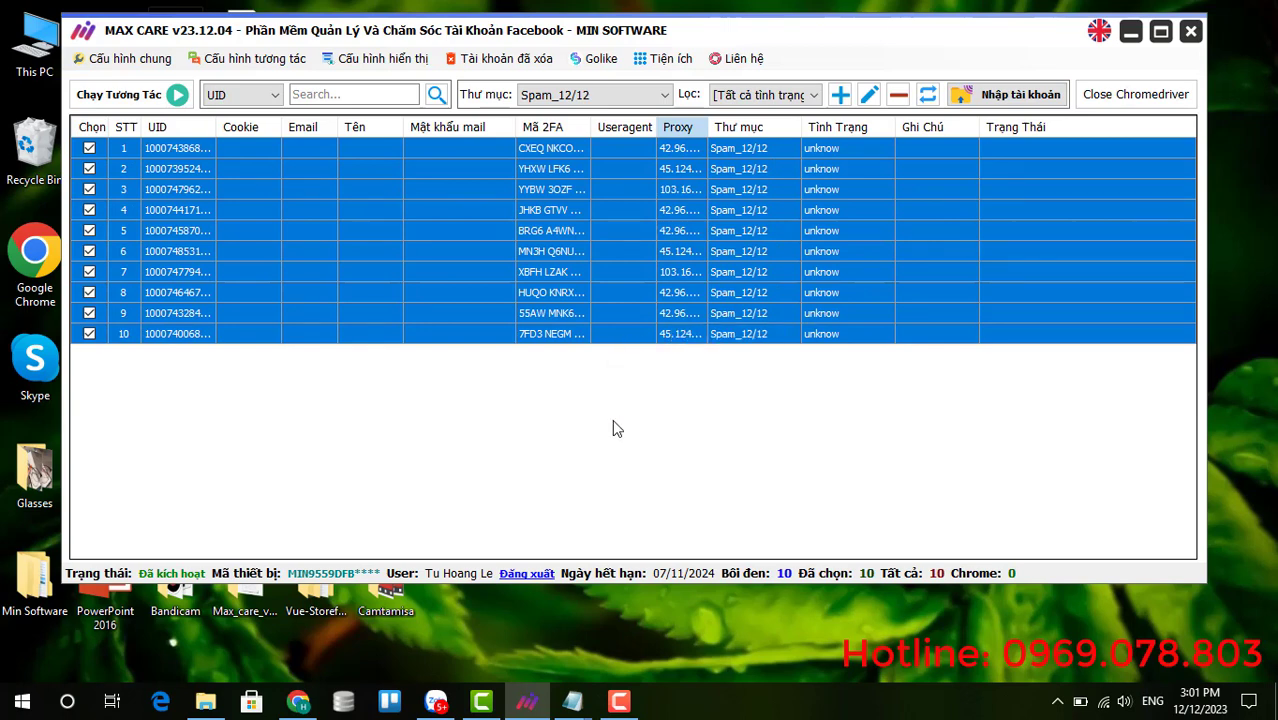
Untick accounts 2 through 10 and select the first account's row
left_click(92, 334)
left_click(90, 313)
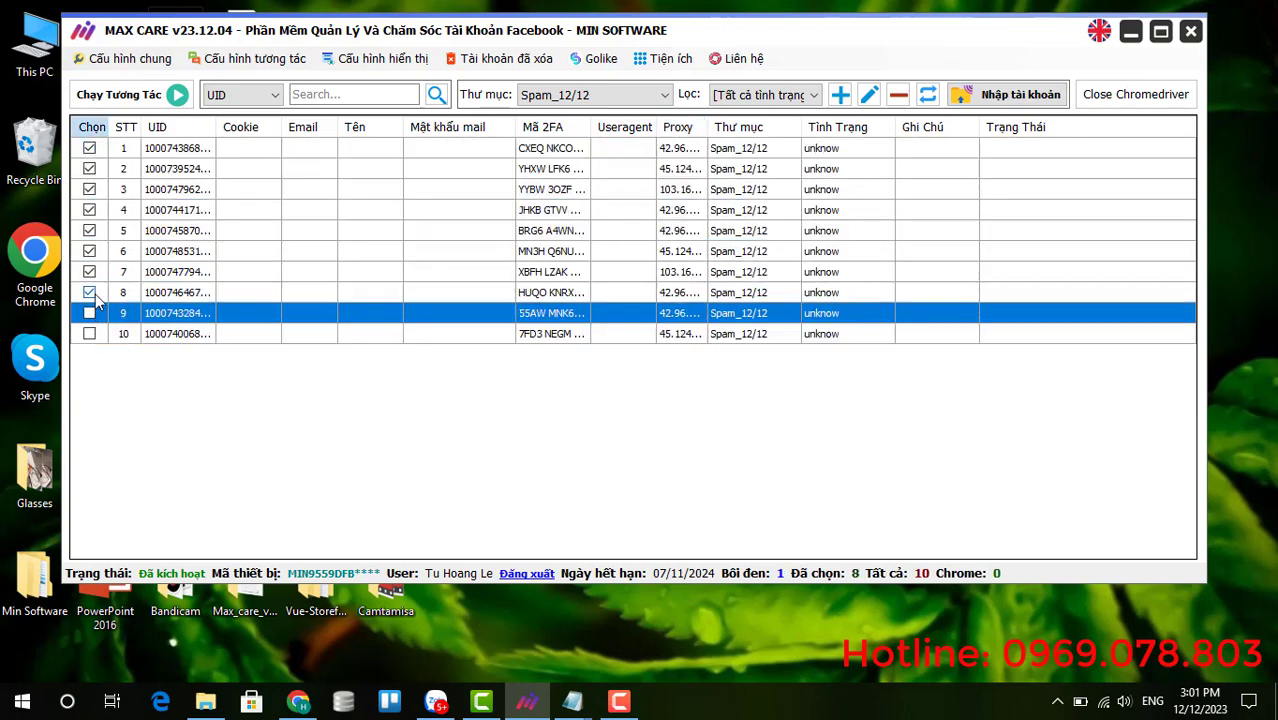
left_click(90, 292)
left_click(90, 272)
left_click(90, 251)
left_click(90, 231)
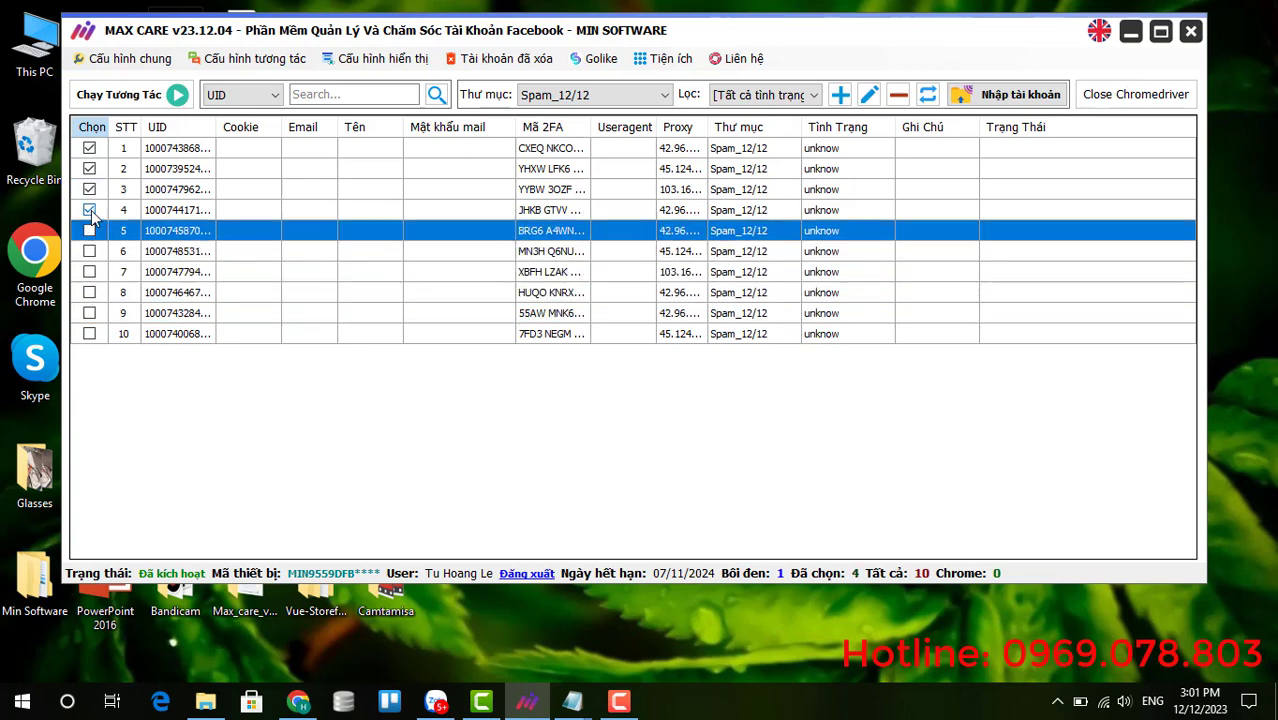
left_click(90, 210)
left_click(90, 189)
left_click(90, 169)
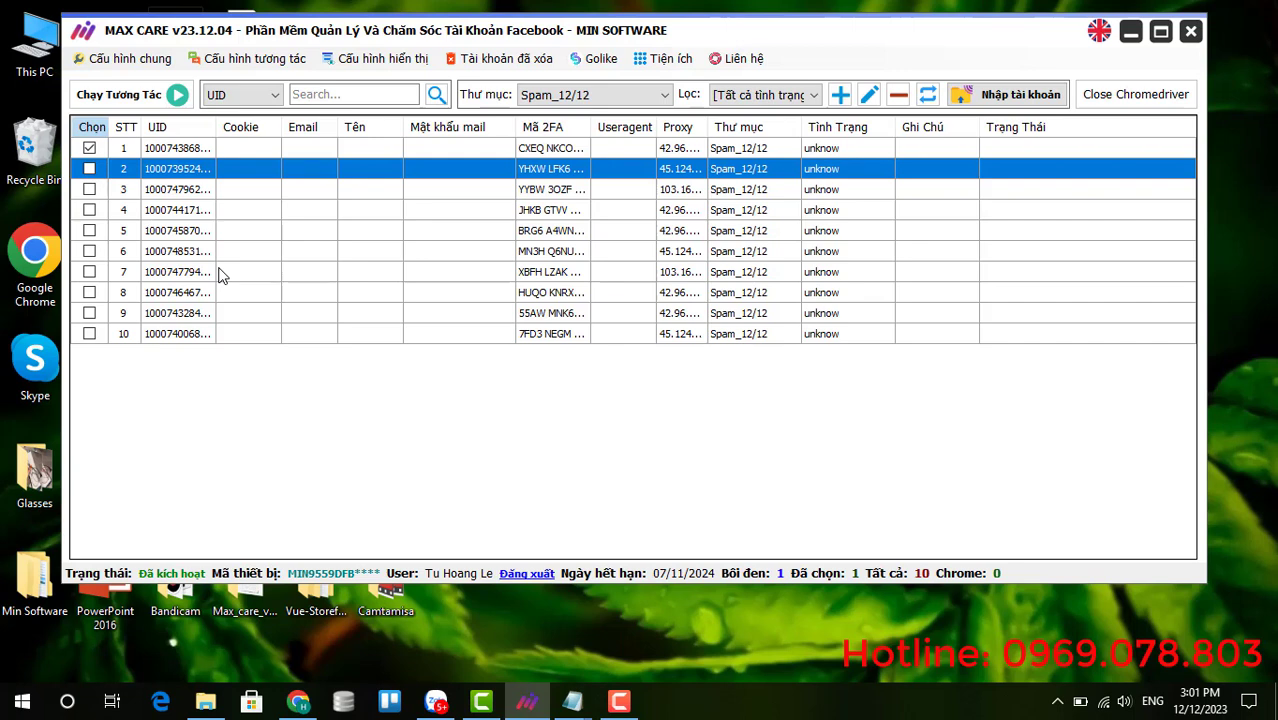
left_click(200, 150)
Switch to Chrome, copy the Firefox — iPhone user agent string from the network conditions, and return to MAX CARE
left_click(296, 702)
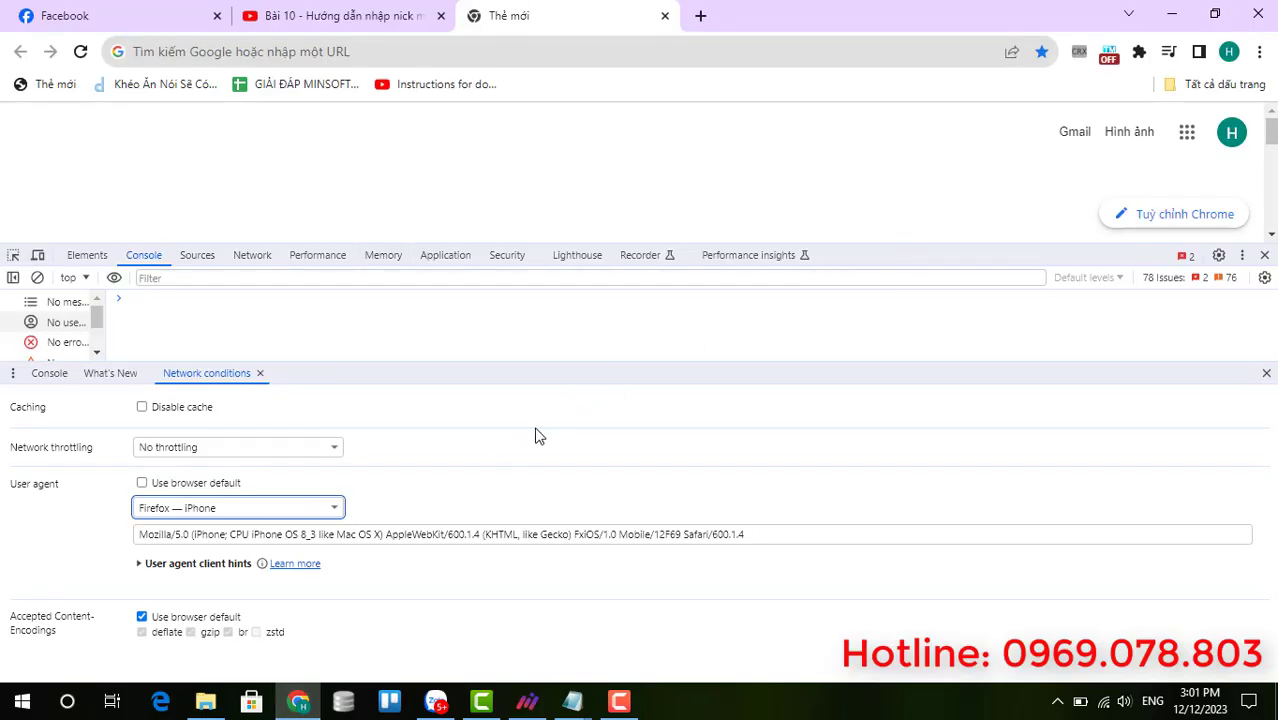
left_click_drag(779, 534, 139, 536)
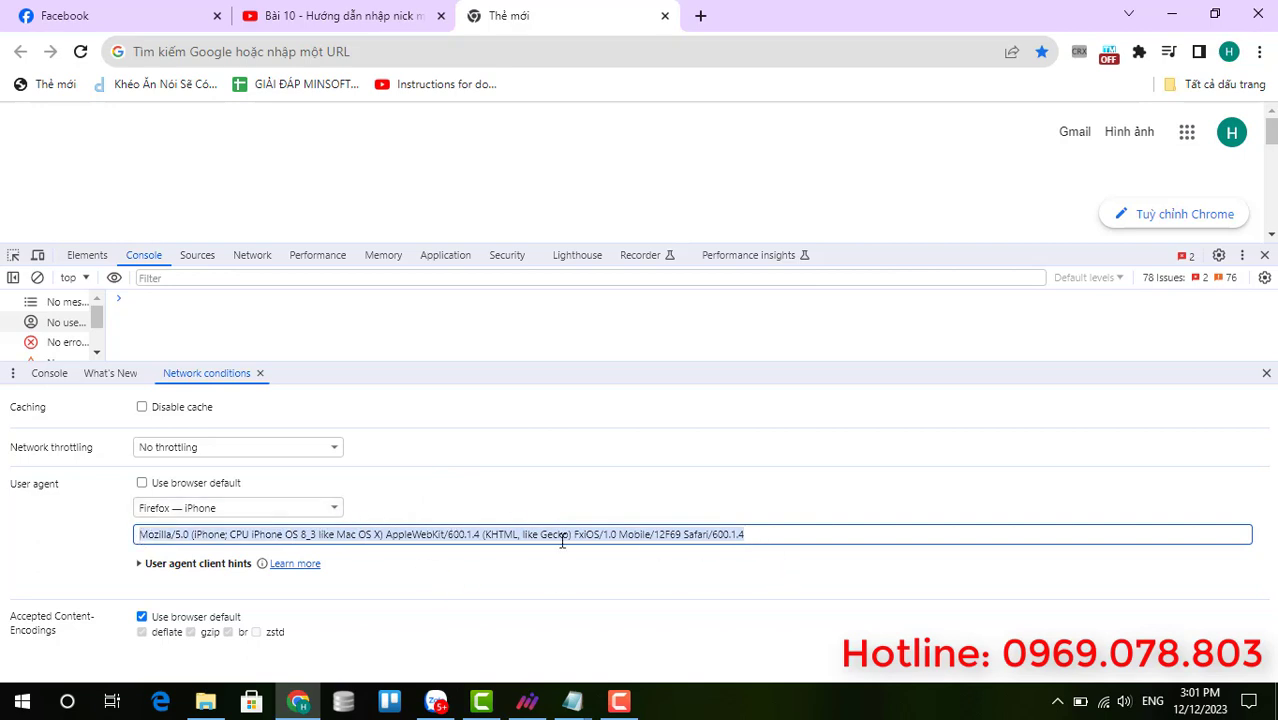
left_click(527, 701)
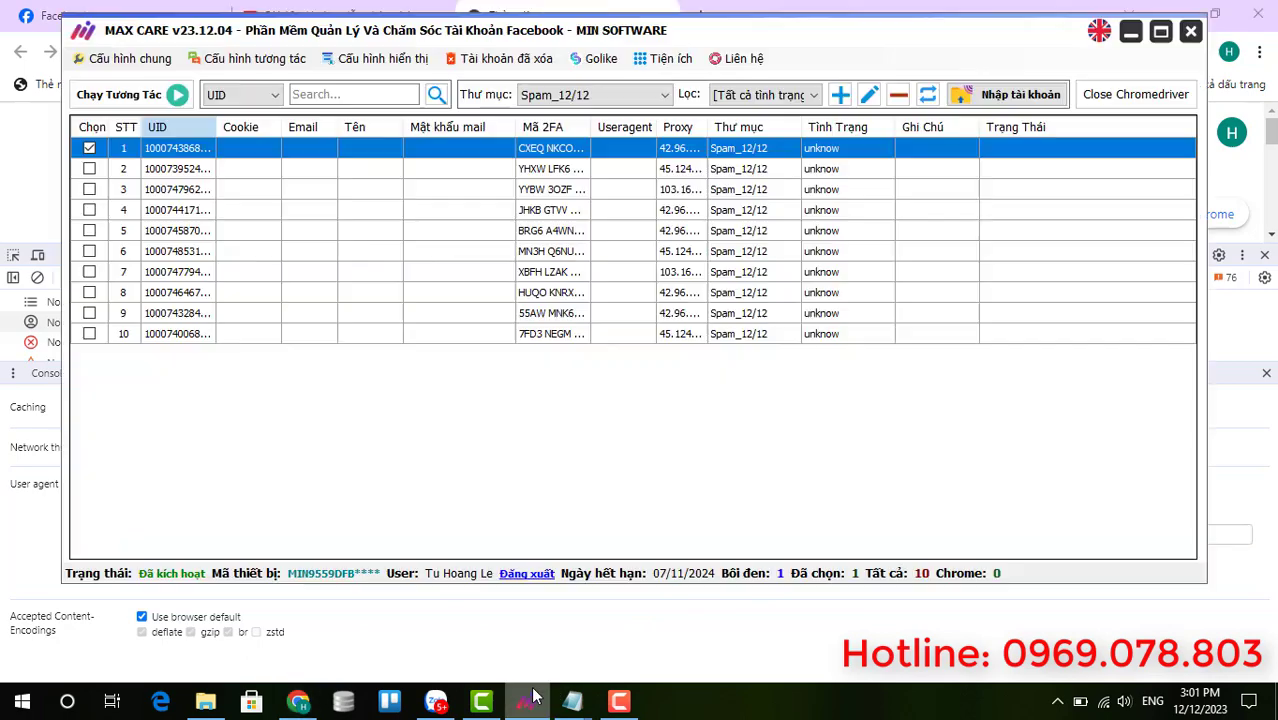
Import the copied user agent for the ticked first account sequentially, one account per user agent, and close the import dialog
right_click(242, 149)
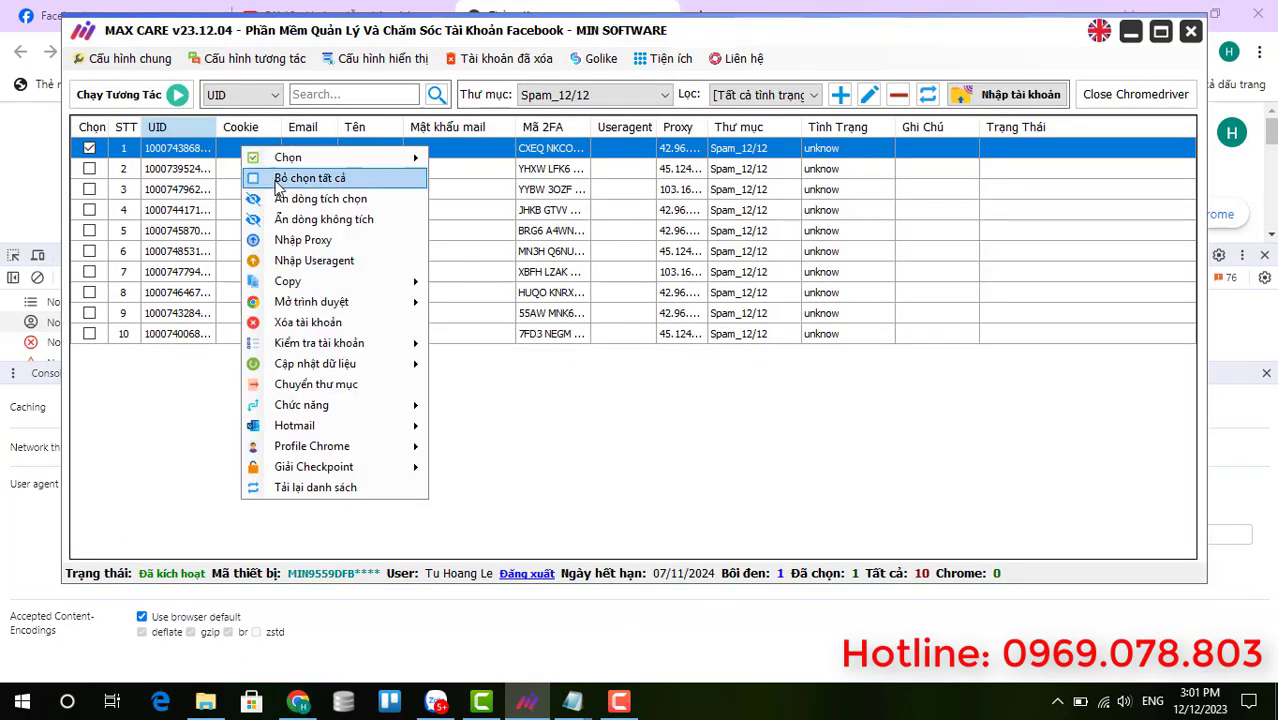
left_click(320, 261)
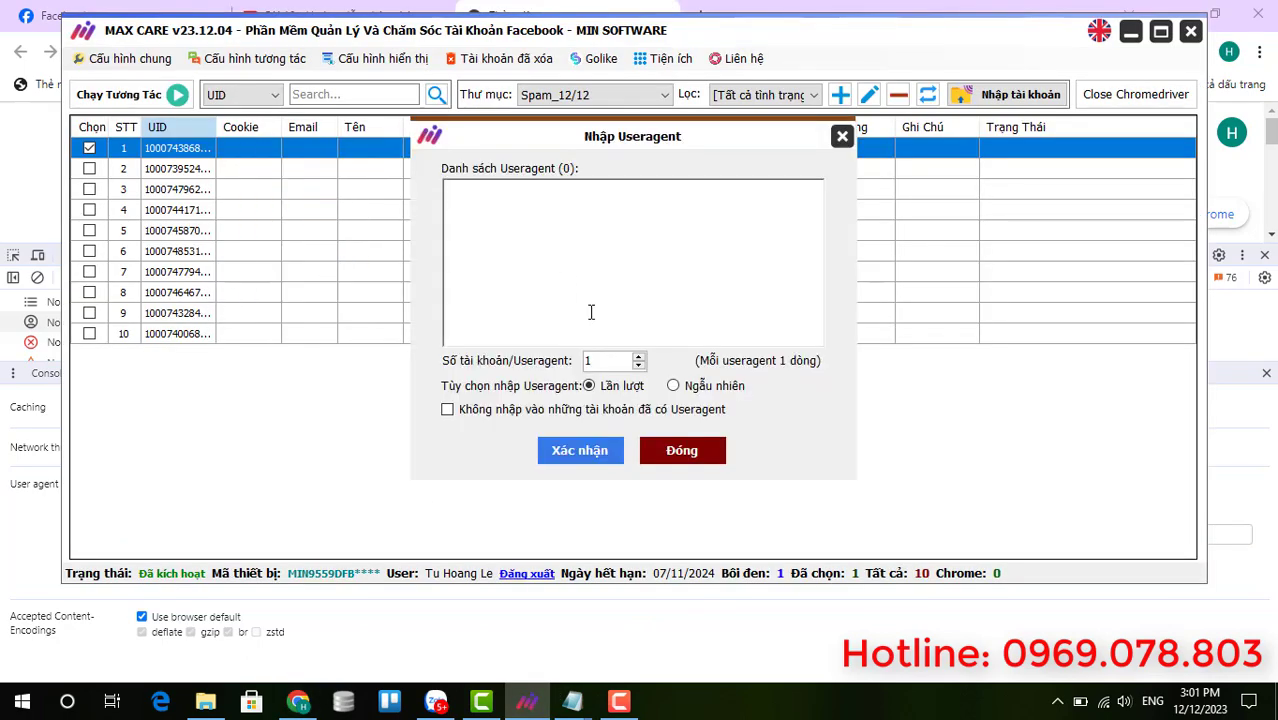
key("ctrl+v")
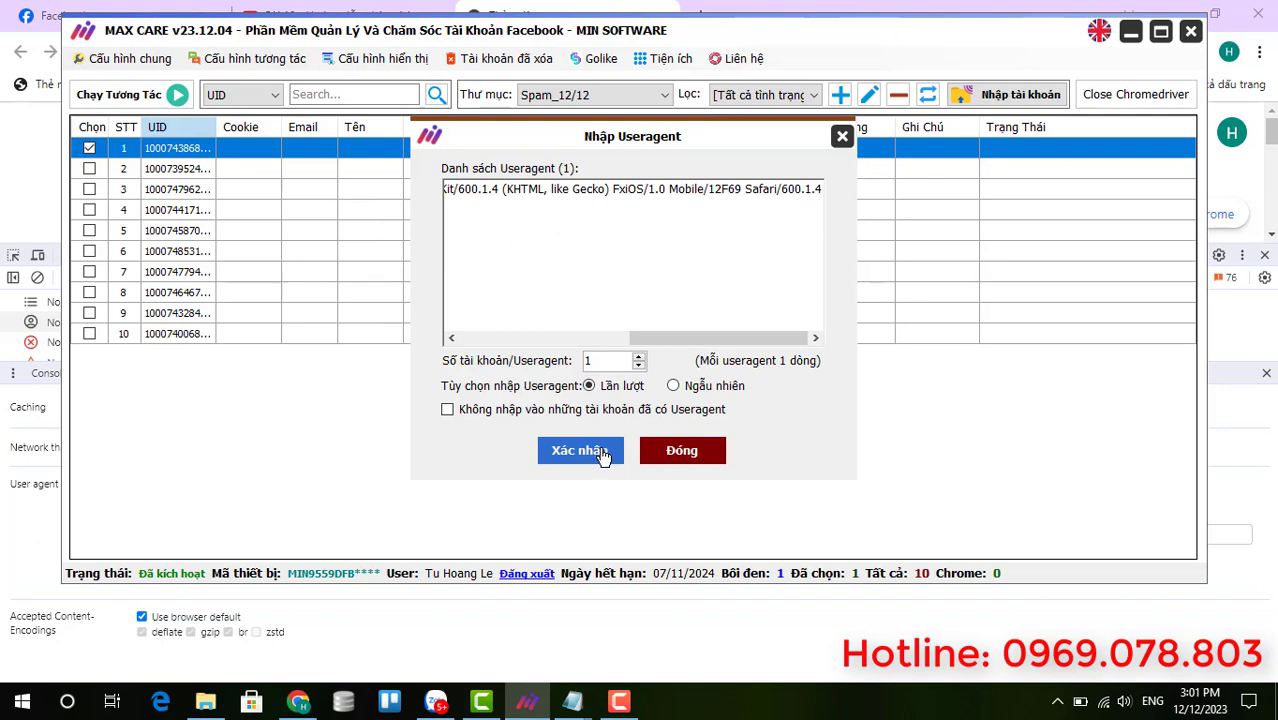
left_click(601, 453)
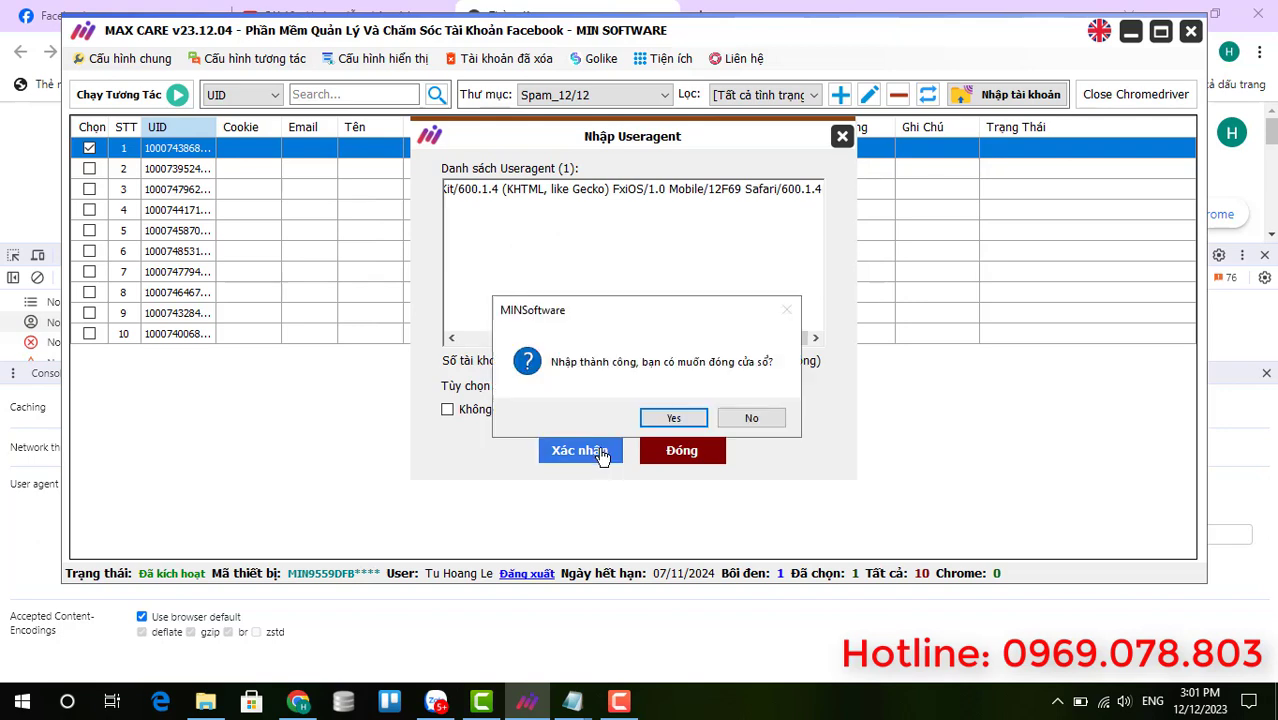
left_click(750, 419)
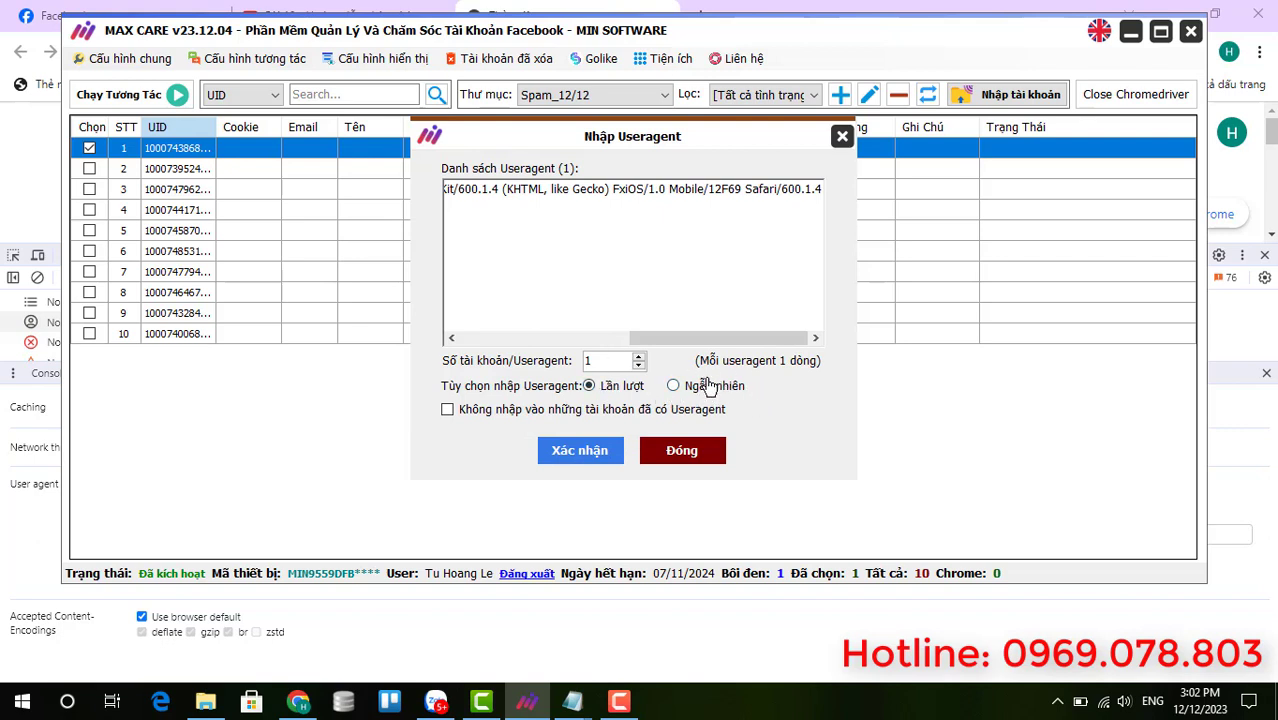
left_click(583, 449)
left_click(662, 417)
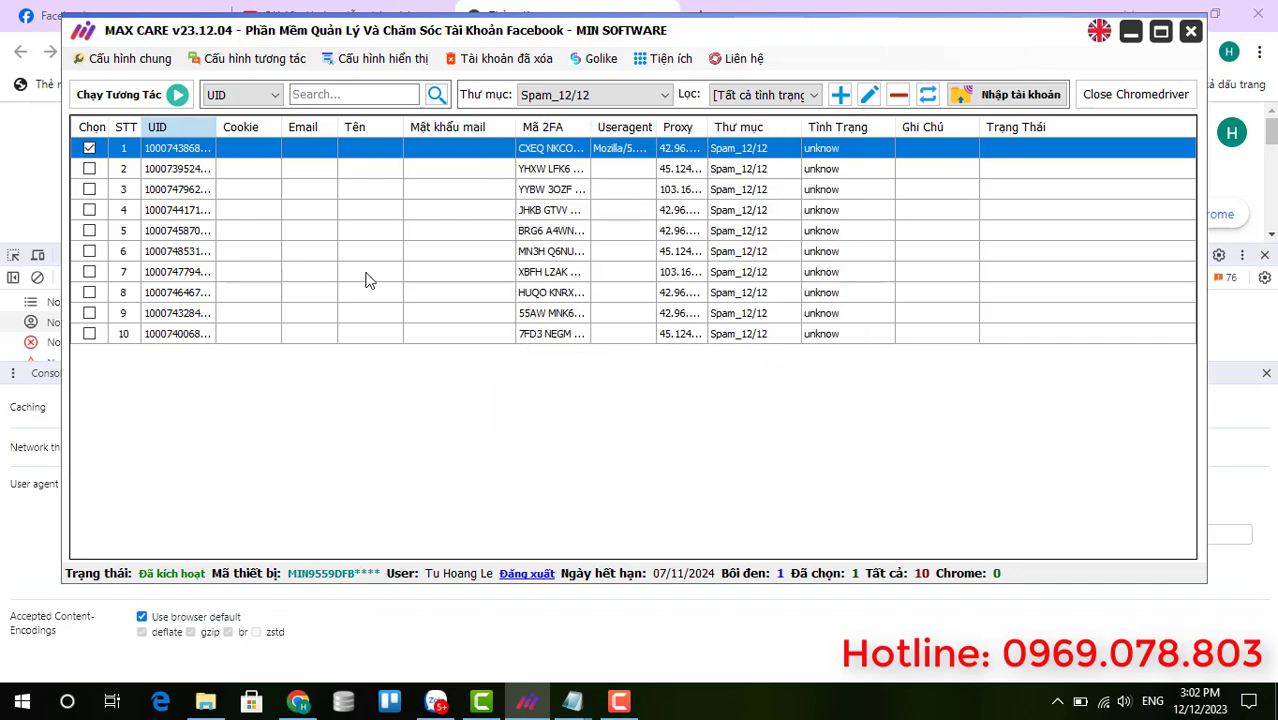
left_click(615, 170)
left_click(618, 152)
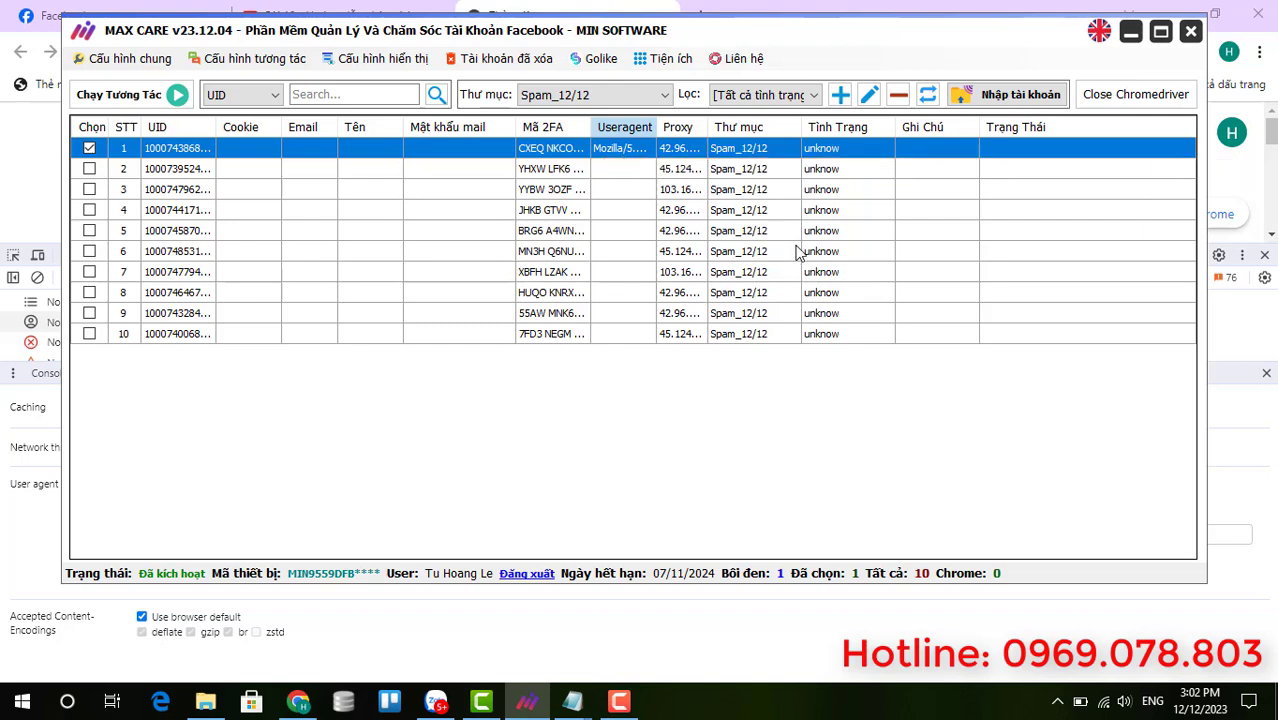
Reopen the account import, review the account lines in the Bai10 notes, and minimise the notes
left_click(995, 96)
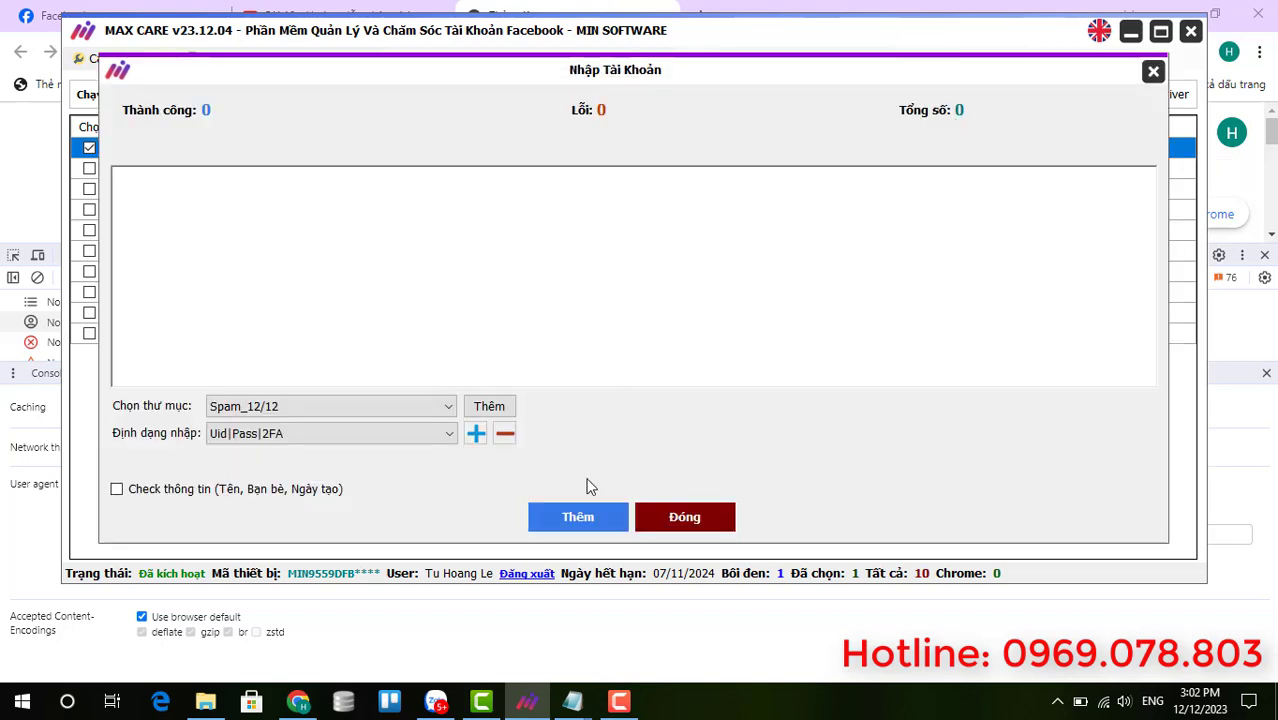
mouse_move(572, 701)
left_click(540, 641)
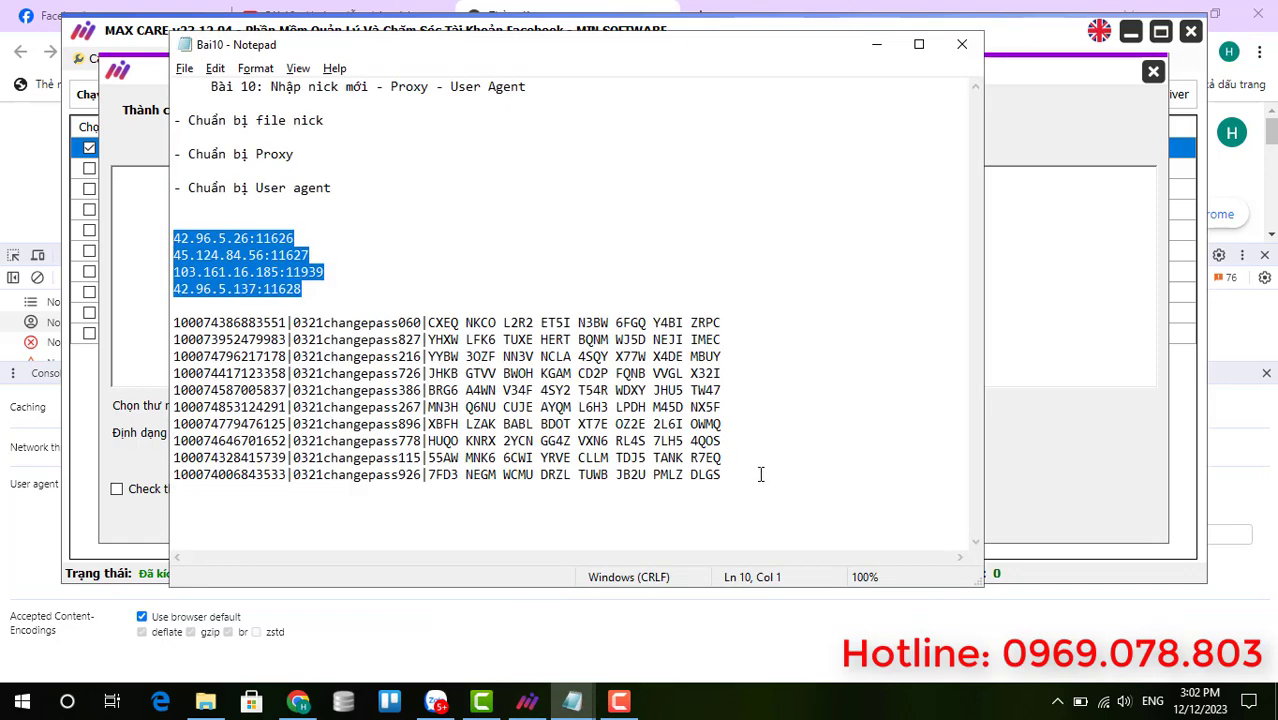
left_click_drag(760, 474, 174, 320)
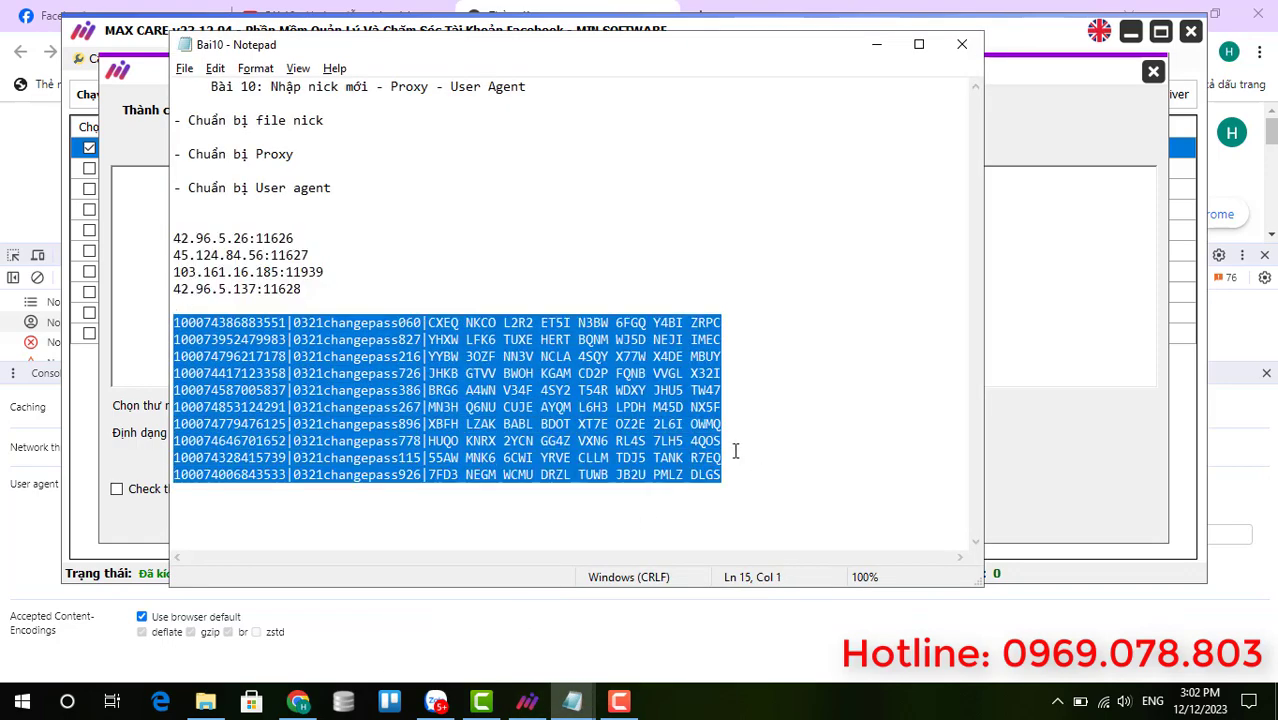
left_click(766, 420)
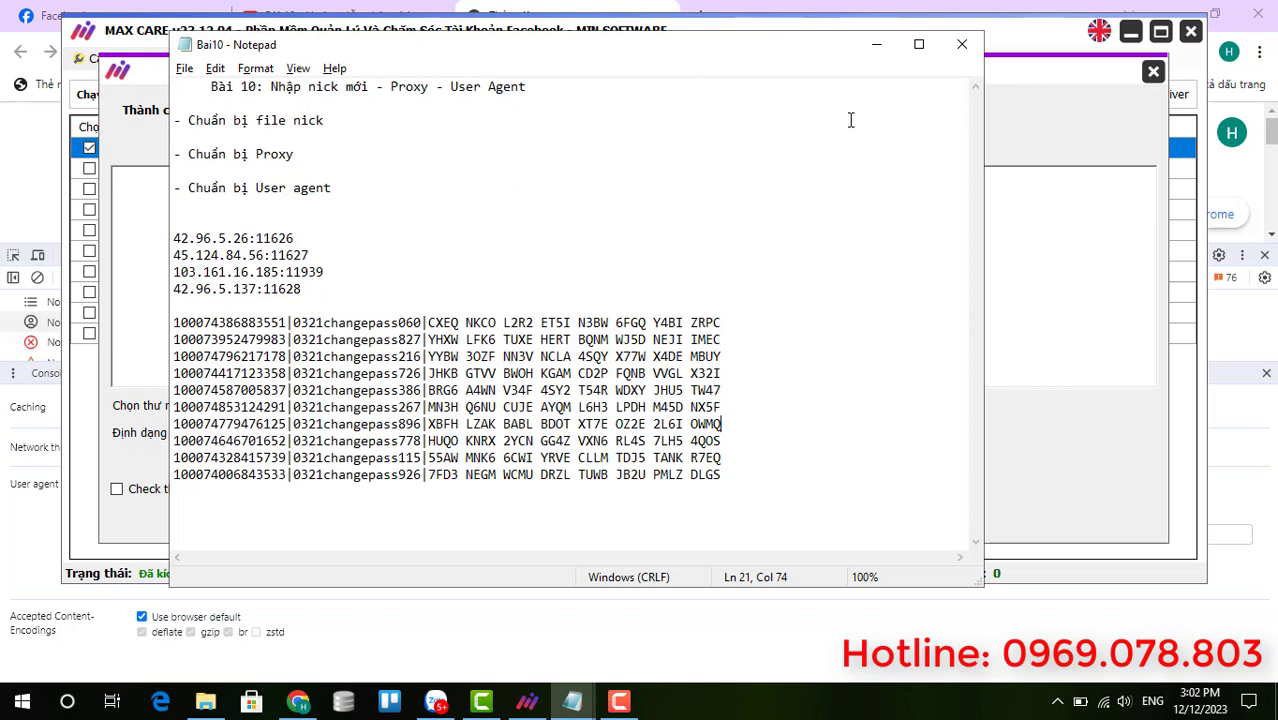
left_click(876, 44)
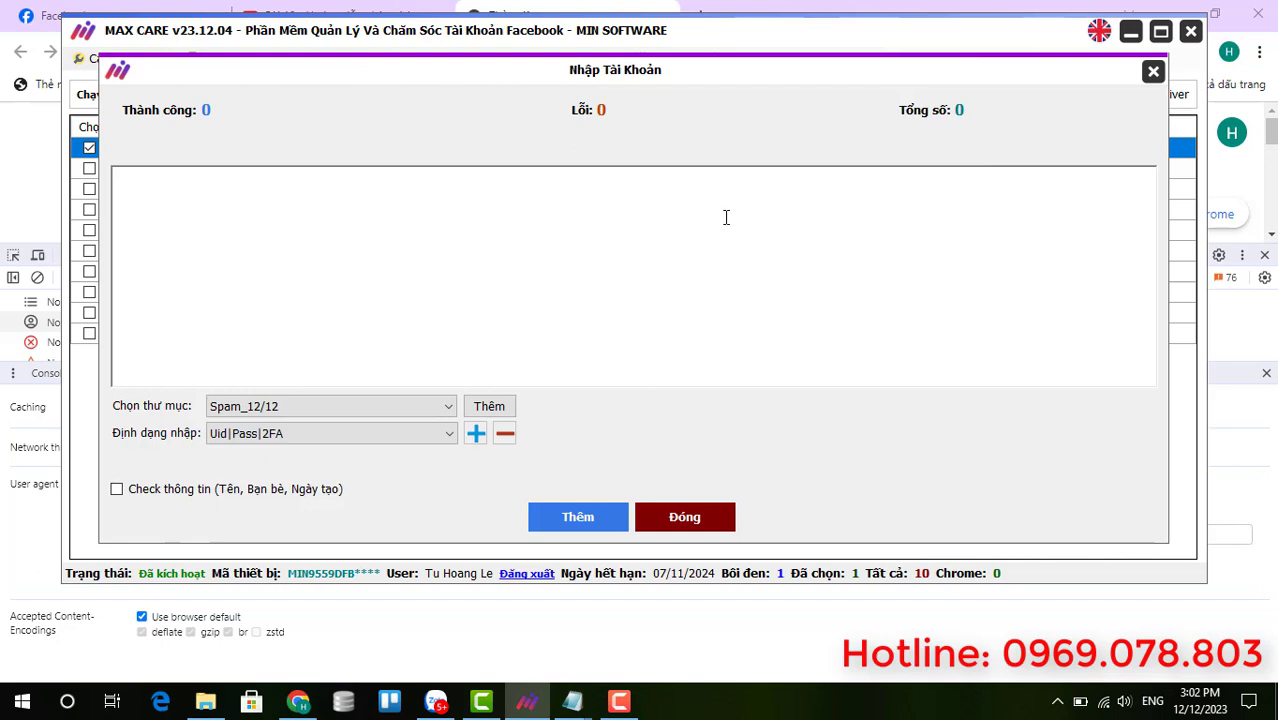